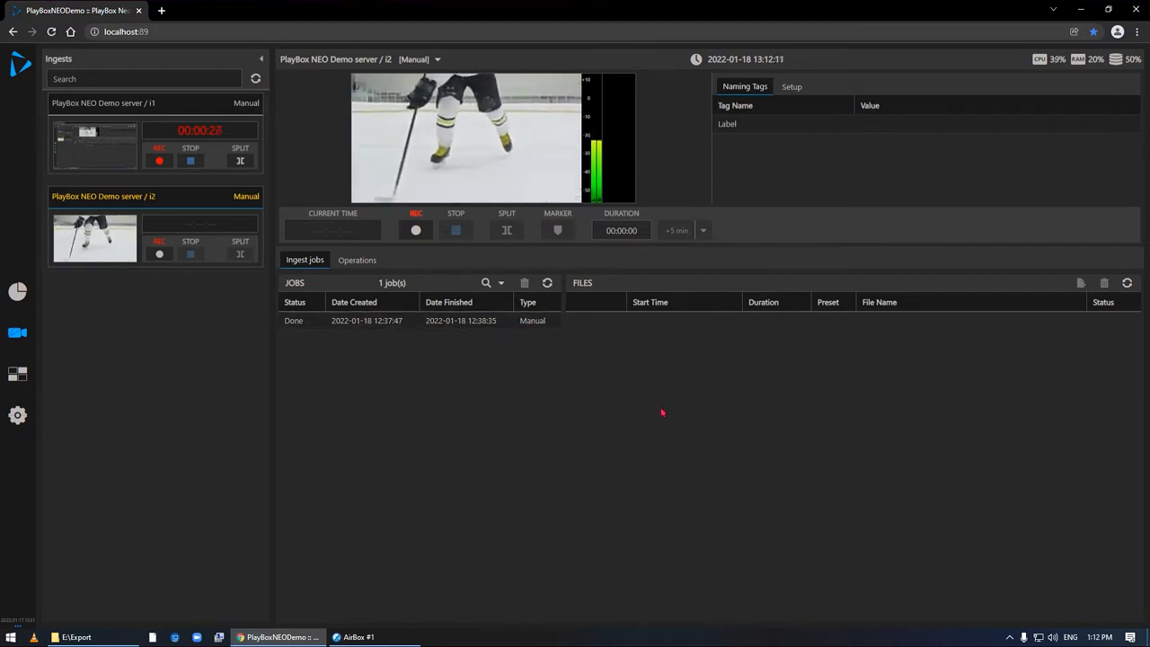
- Open the settings of ingest i2, check which metadata templates it offers, and leave without saving
left_click(794, 88)
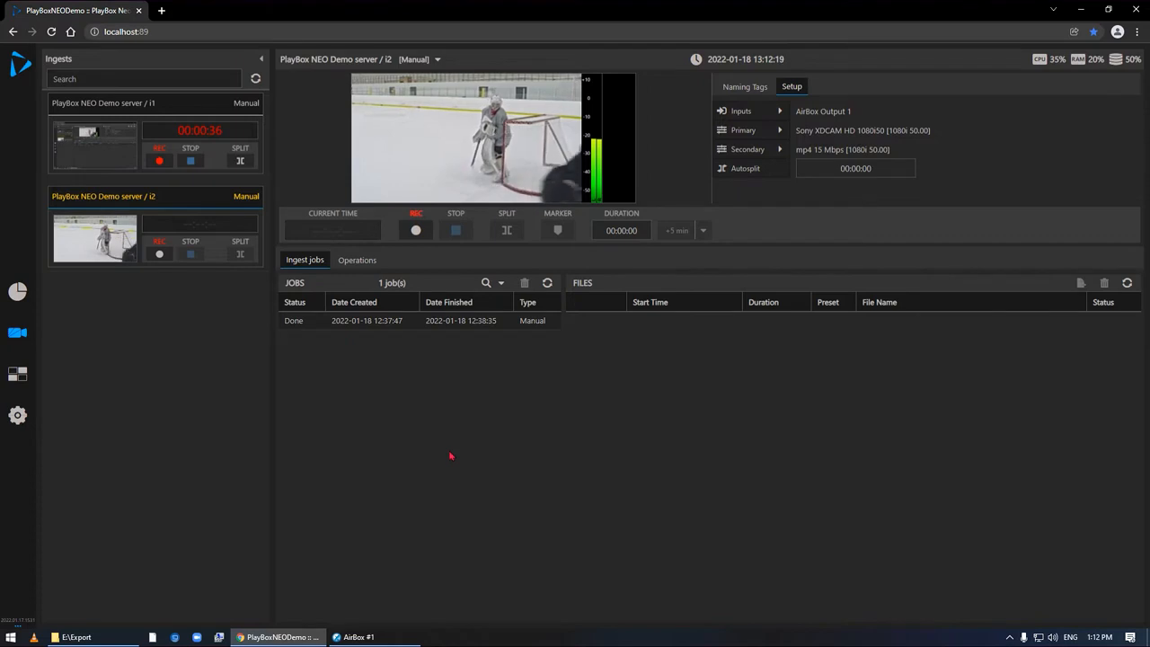
mouse_move(23, 419)
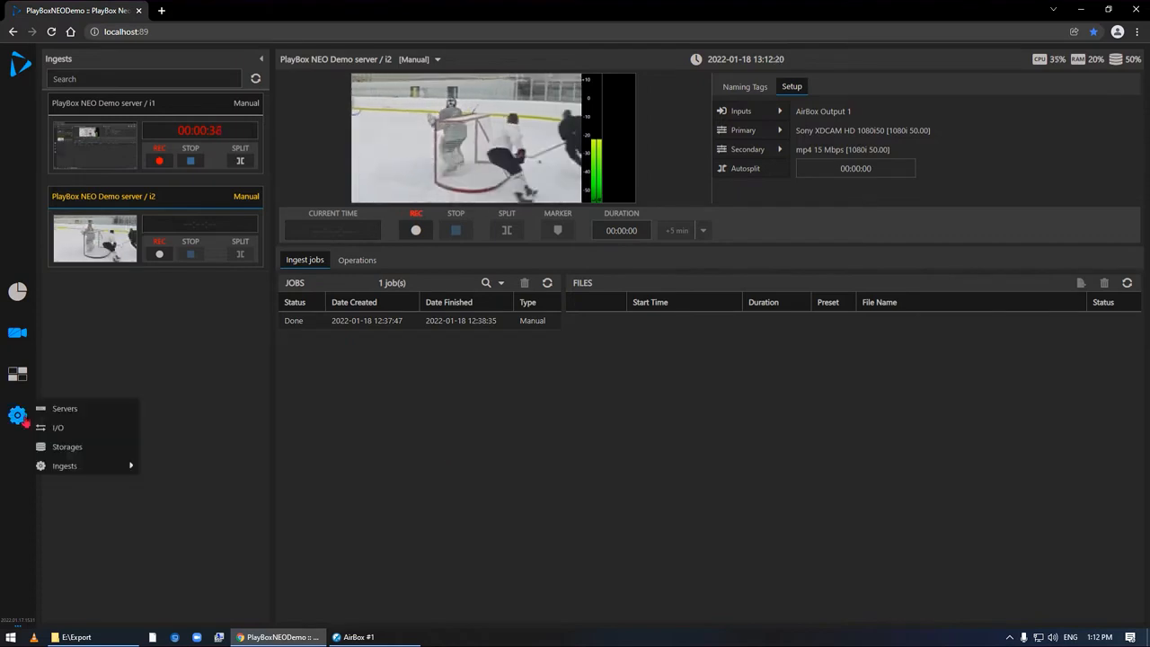
mouse_move(100, 467)
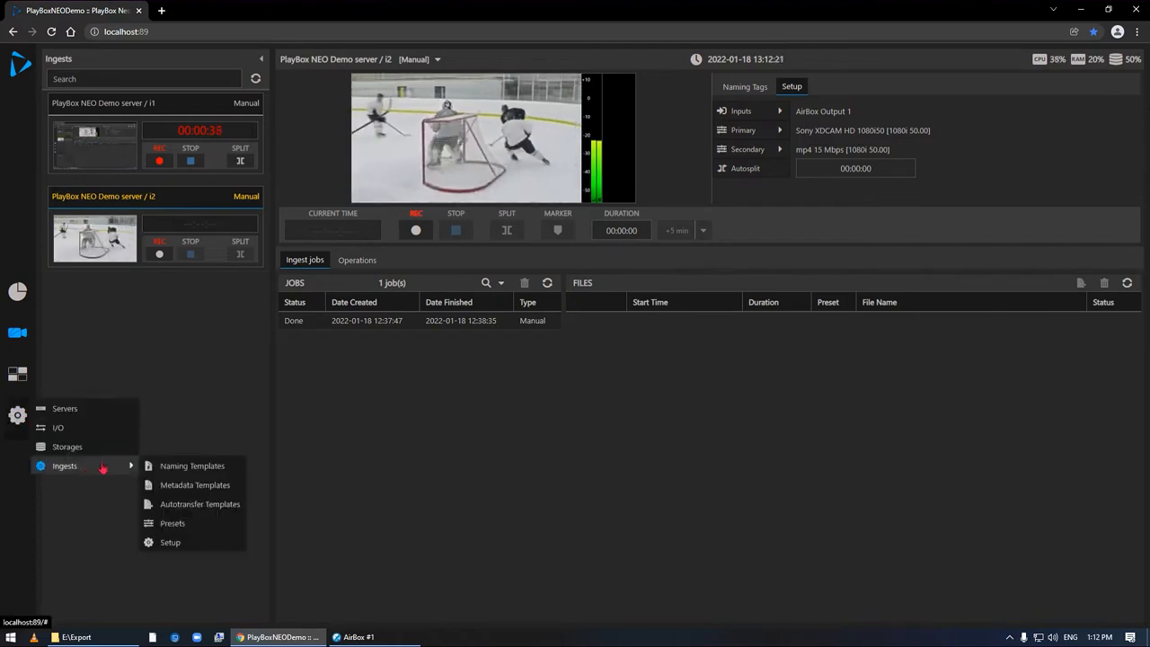
left_click(176, 542)
left_click(461, 145)
left_click(282, 83)
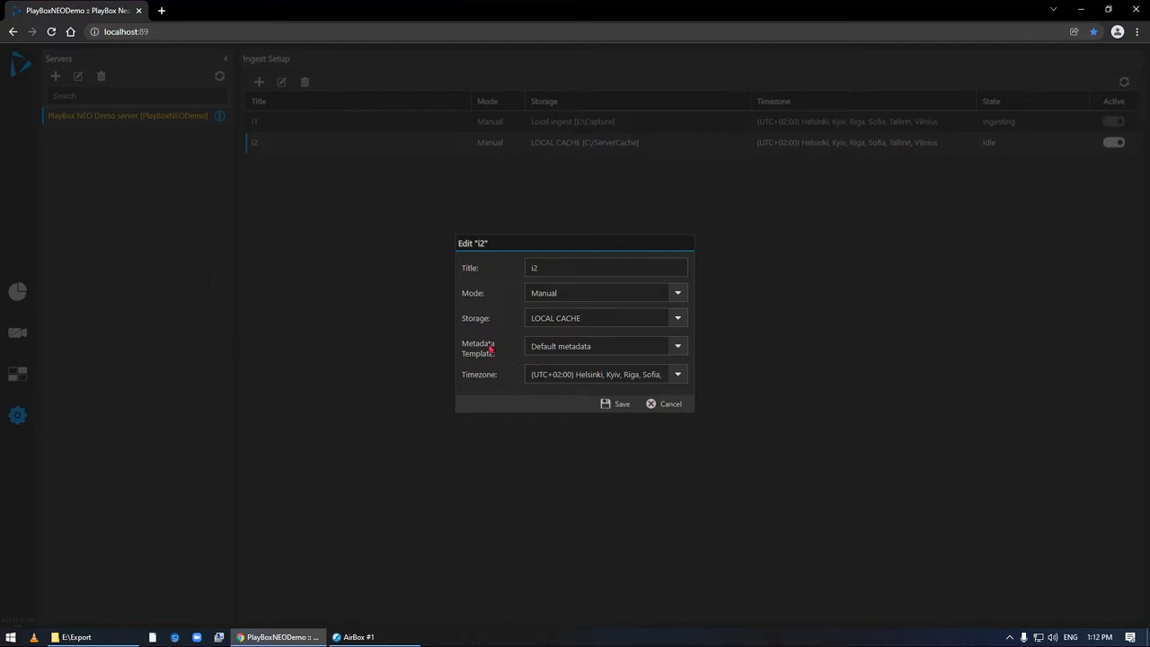
left_click(679, 349)
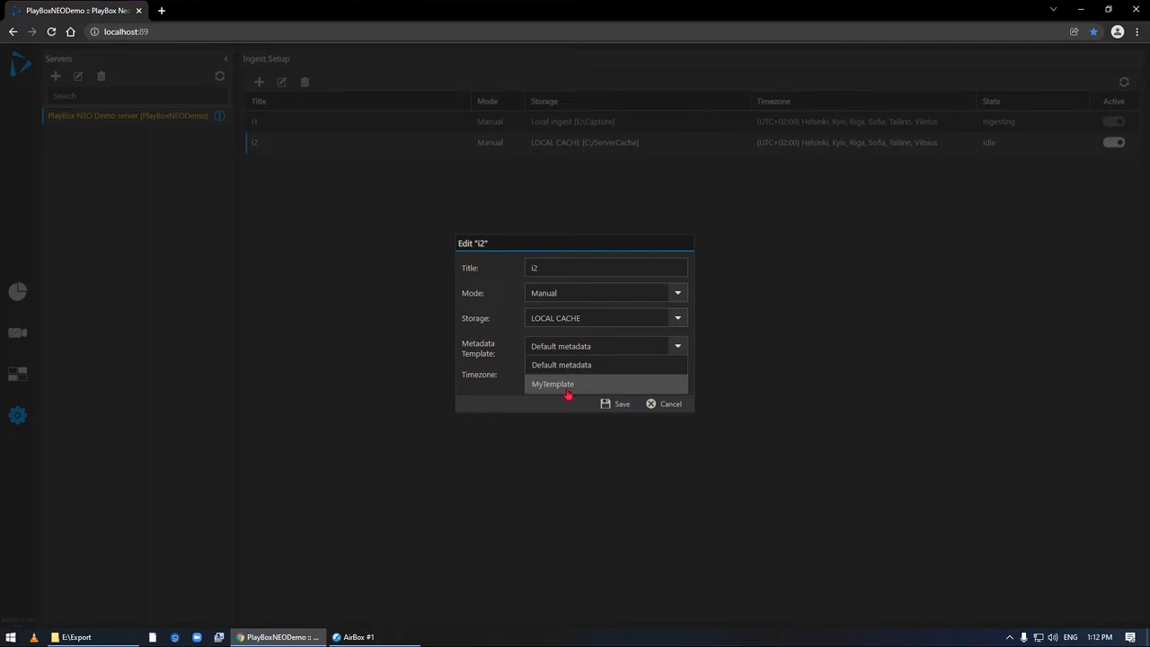
left_click(680, 350)
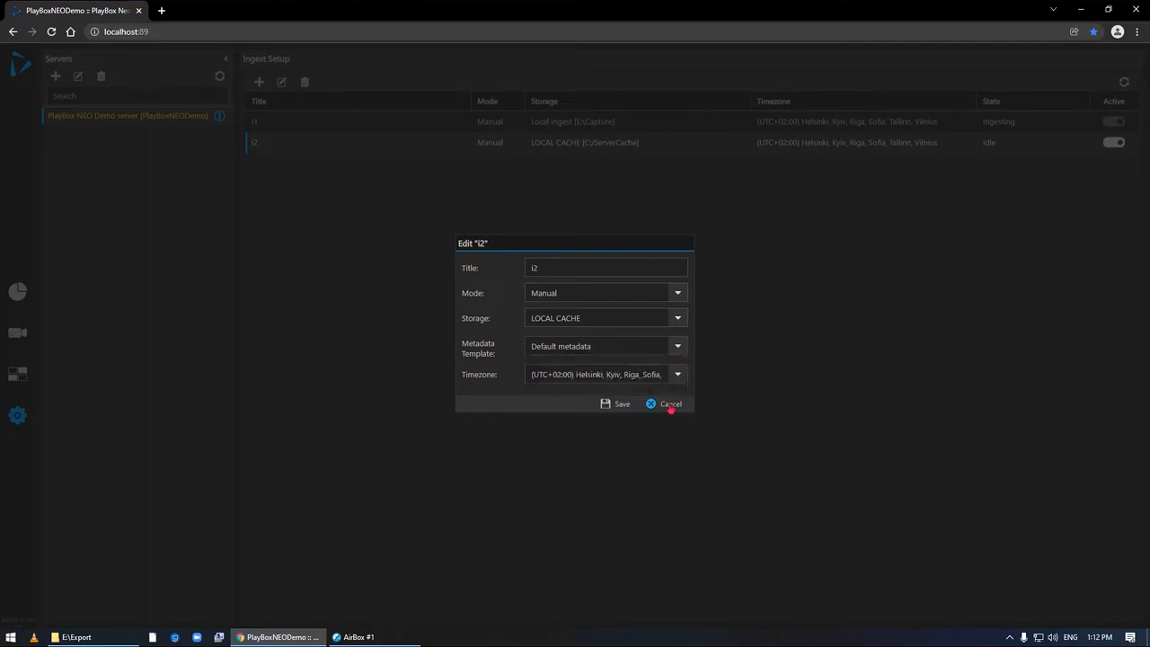
left_click(670, 405)
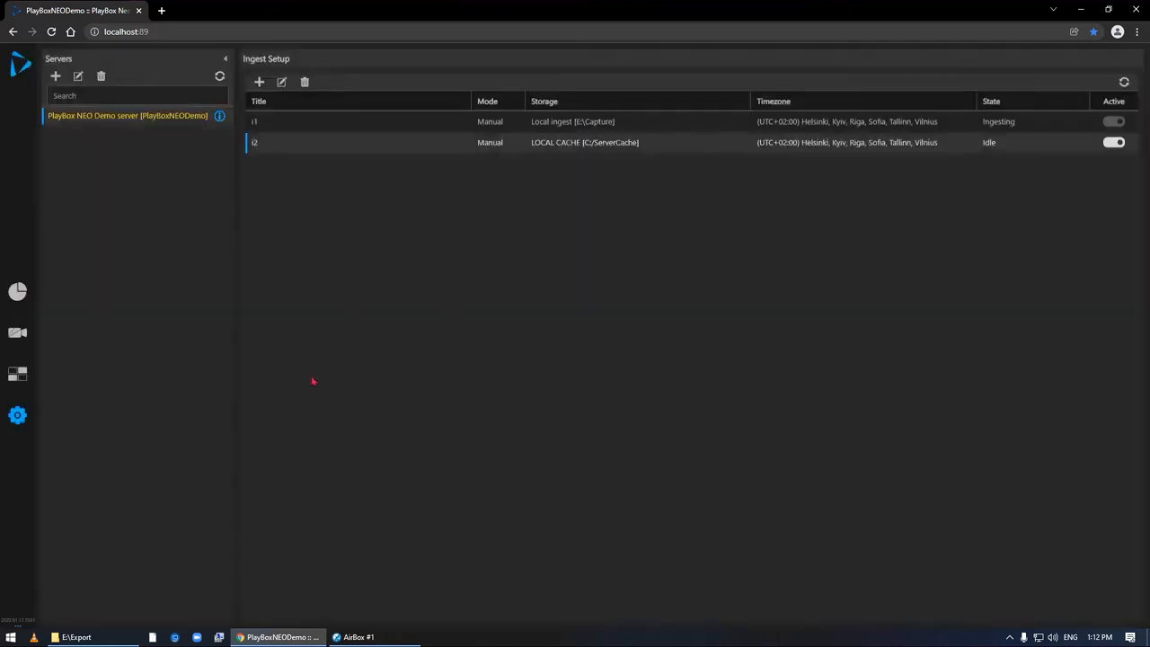
- Open the metadata template MyTemplate to examine its properties and close it without saving
left_click(17, 415)
mouse_move(89, 471)
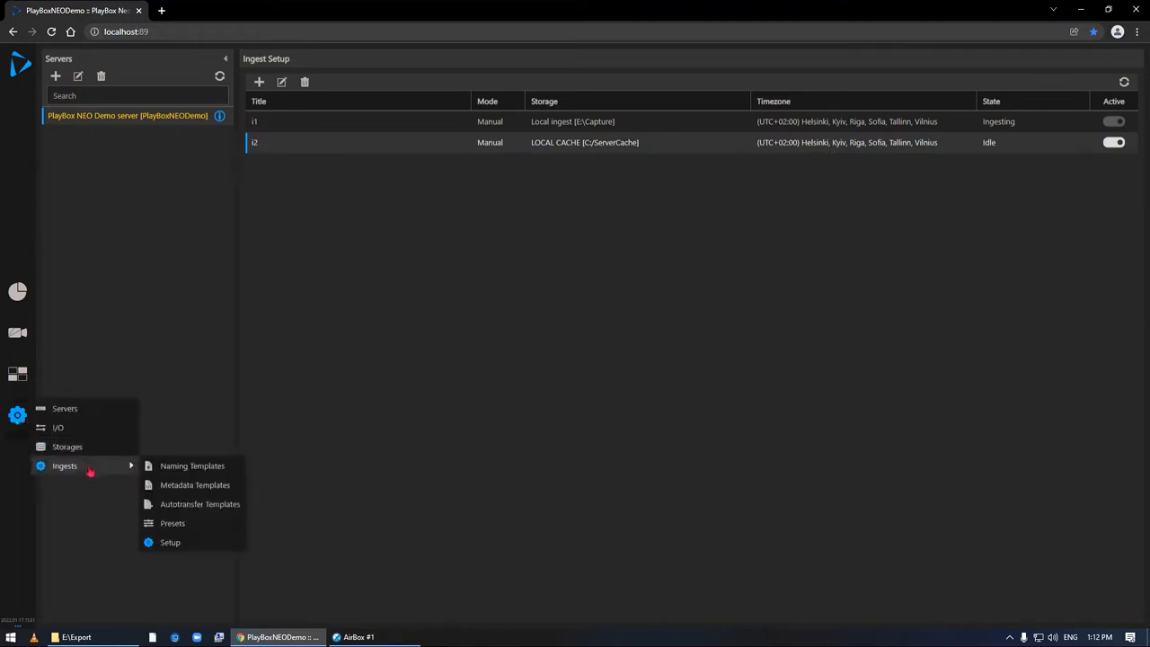
left_click(215, 488)
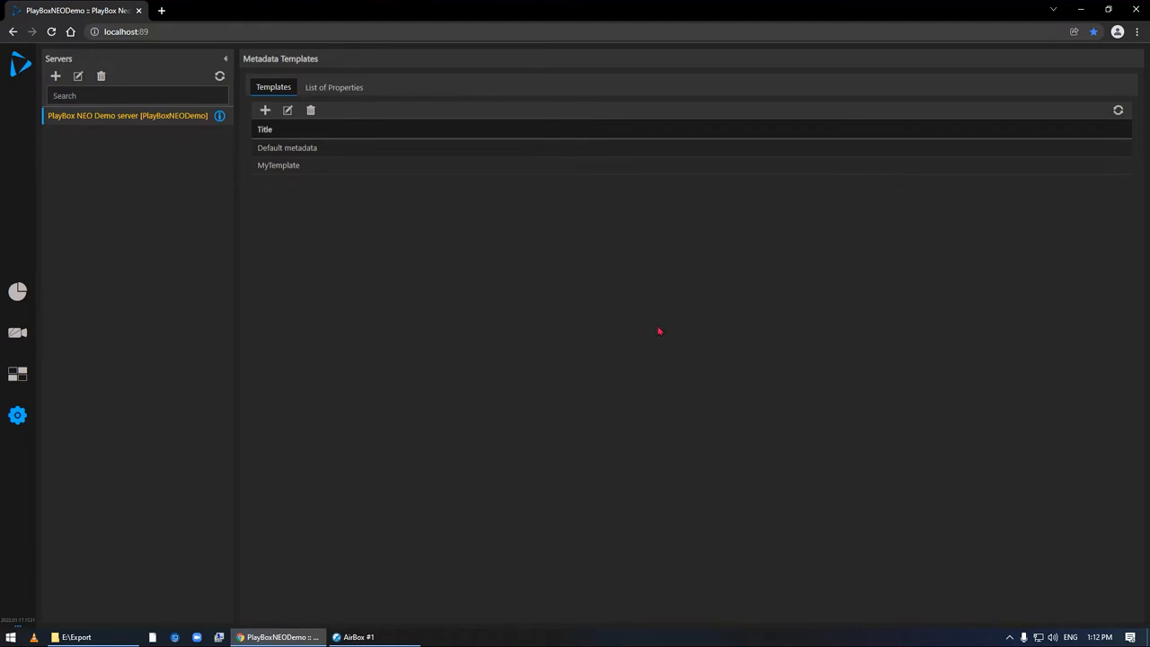
left_click(286, 169)
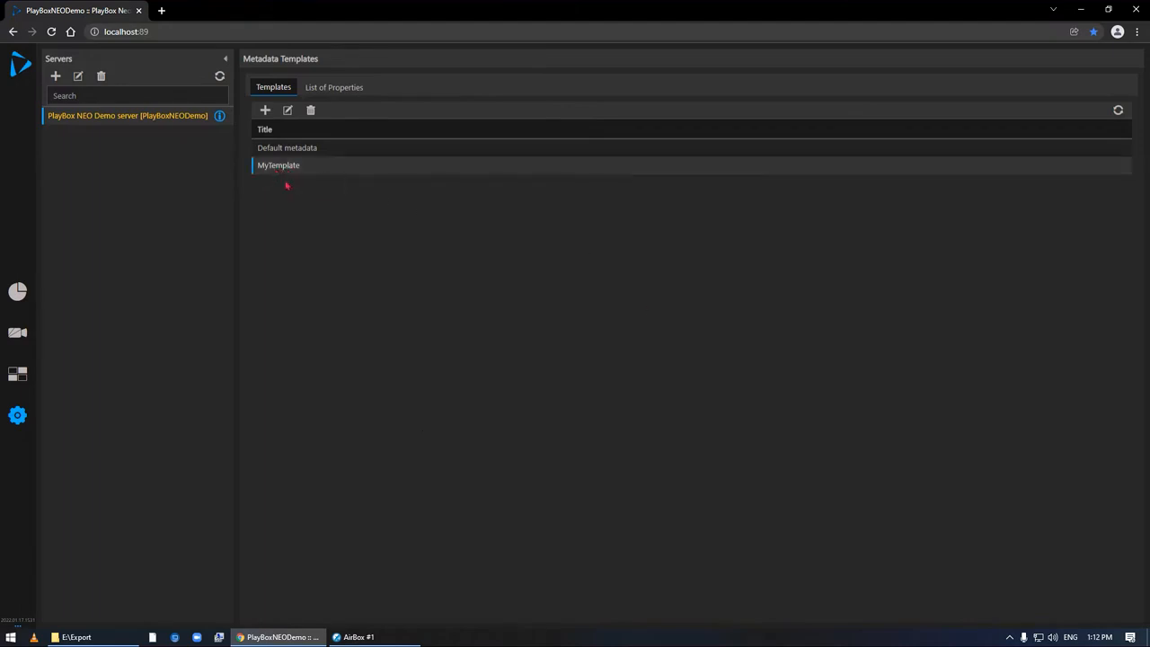
left_click(289, 113)
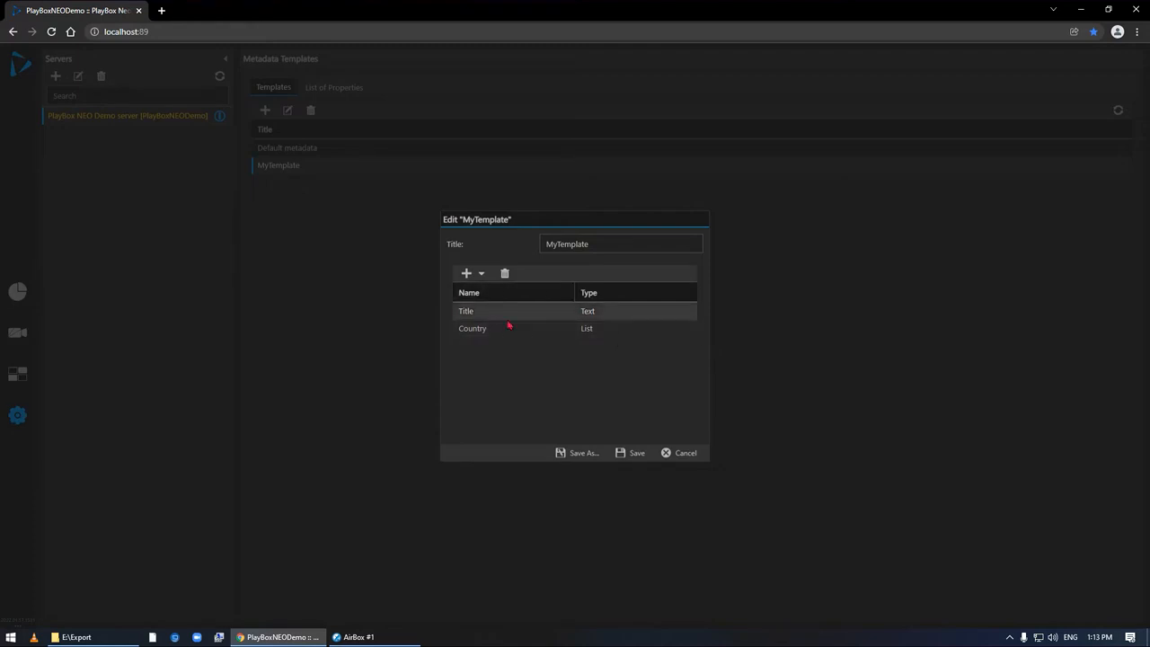
left_click(686, 456)
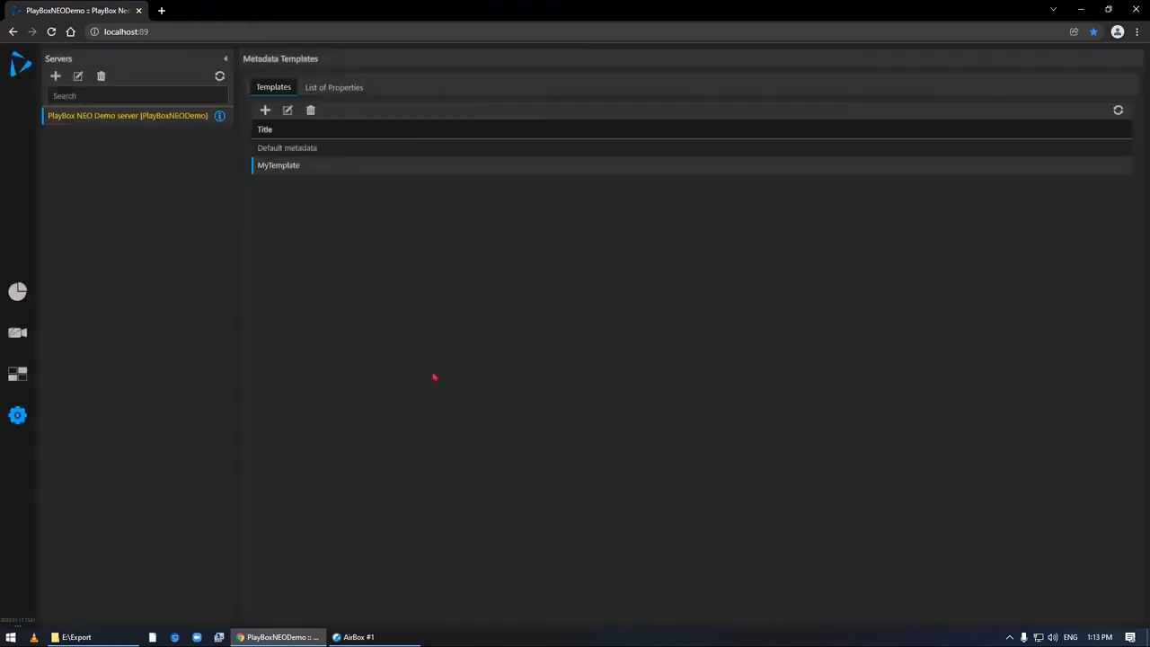
- Set the metadata template of ingest i2 to MyTemplate in the ingest setup and save the change
left_click(18, 415)
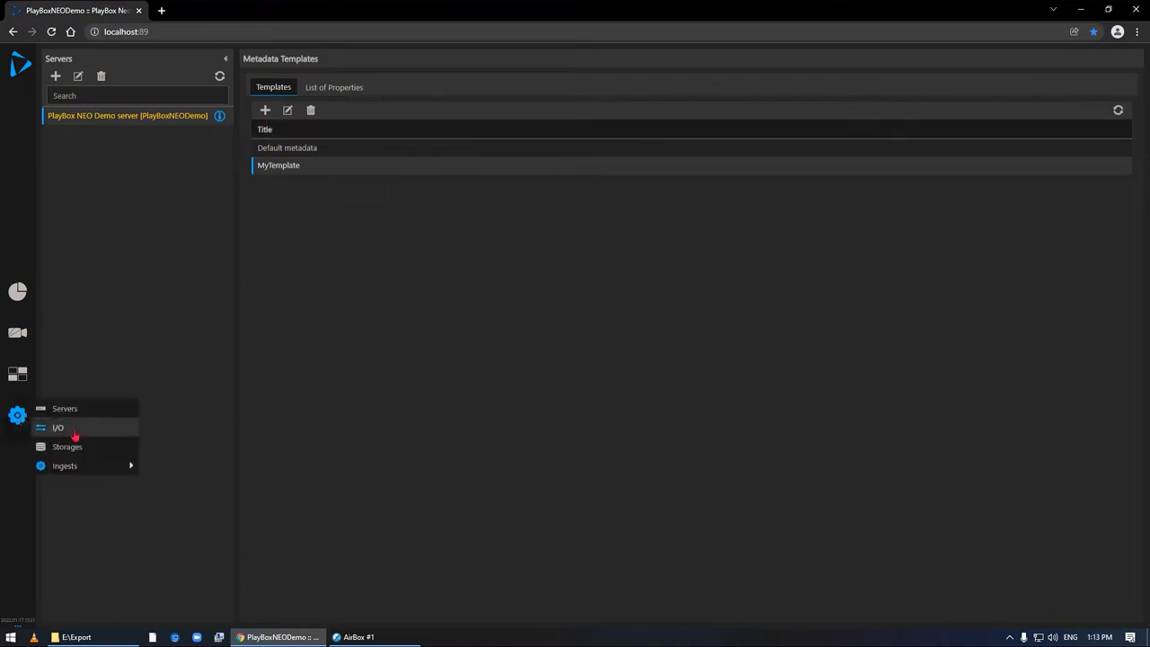
mouse_move(83, 466)
left_click(213, 544)
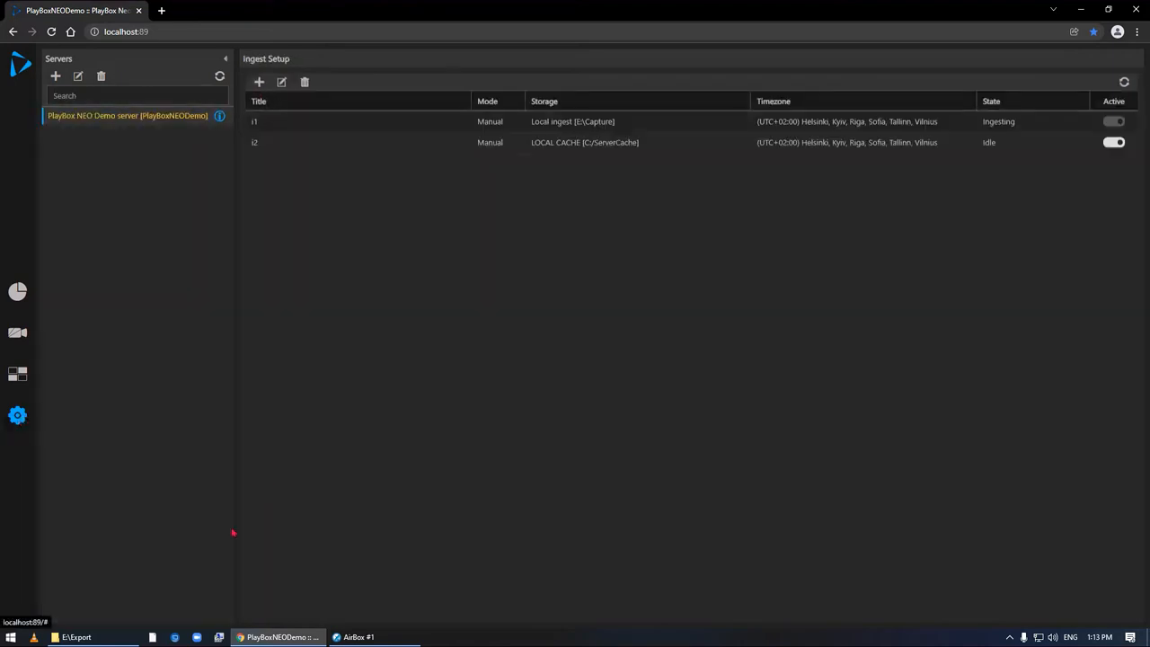
left_click(307, 151)
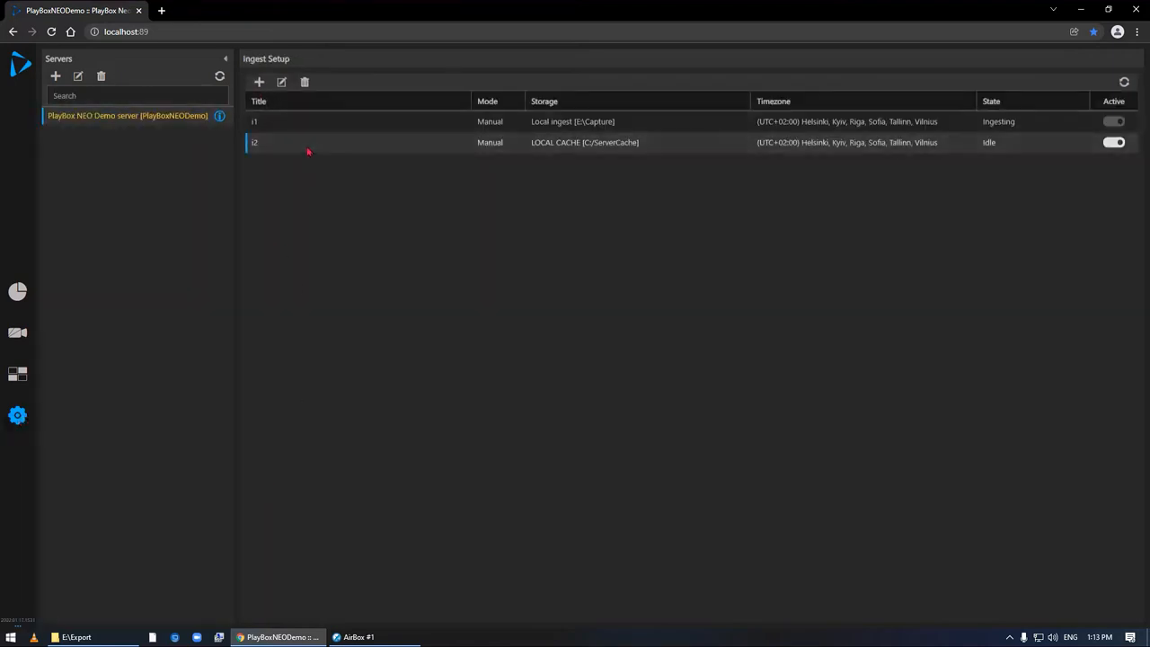
left_click(282, 84)
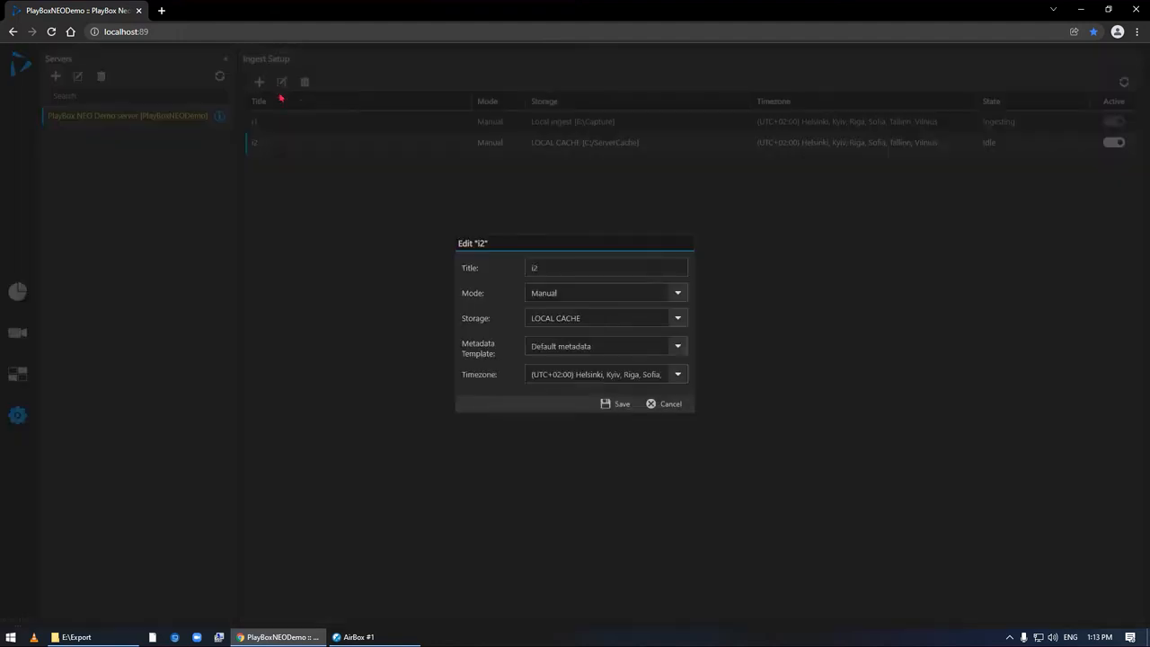
left_click(681, 353)
left_click(643, 386)
left_click(619, 404)
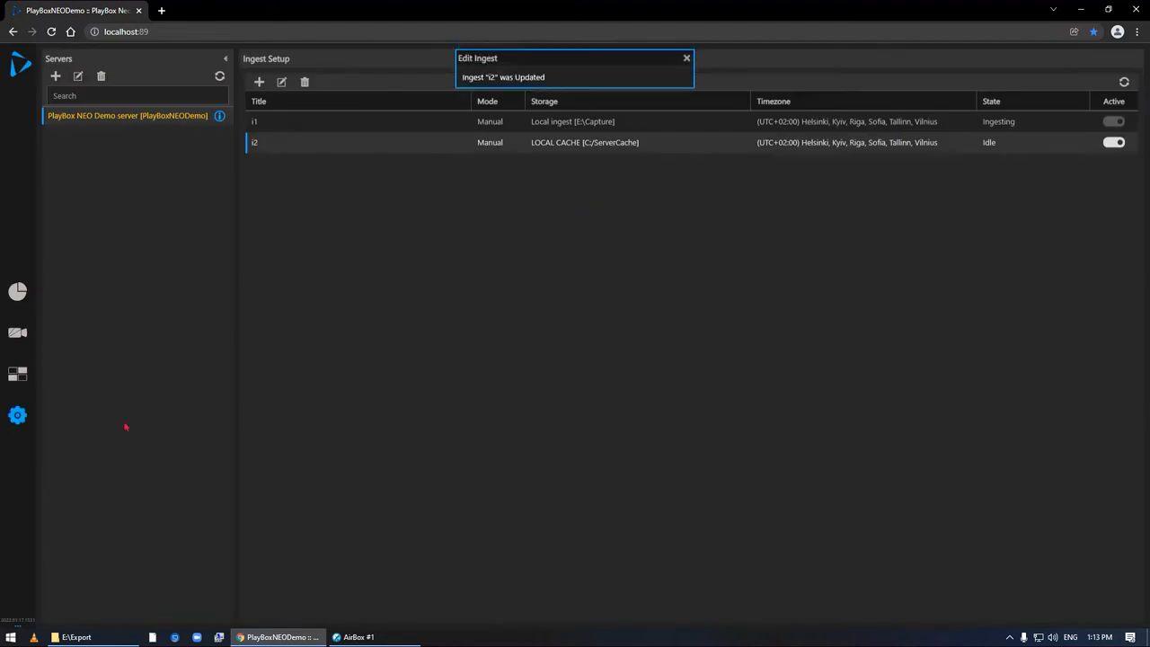
- Return to the ingest view and review the input sources for i2, including the types offered for a new input
left_click(16, 340)
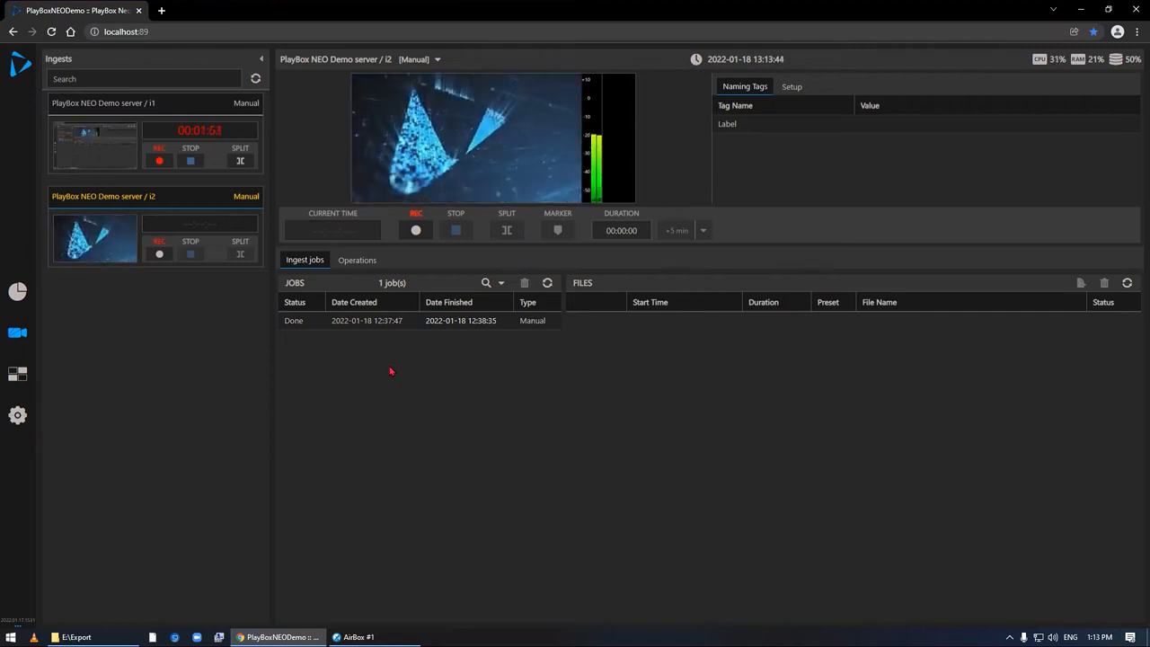
left_click(17, 414)
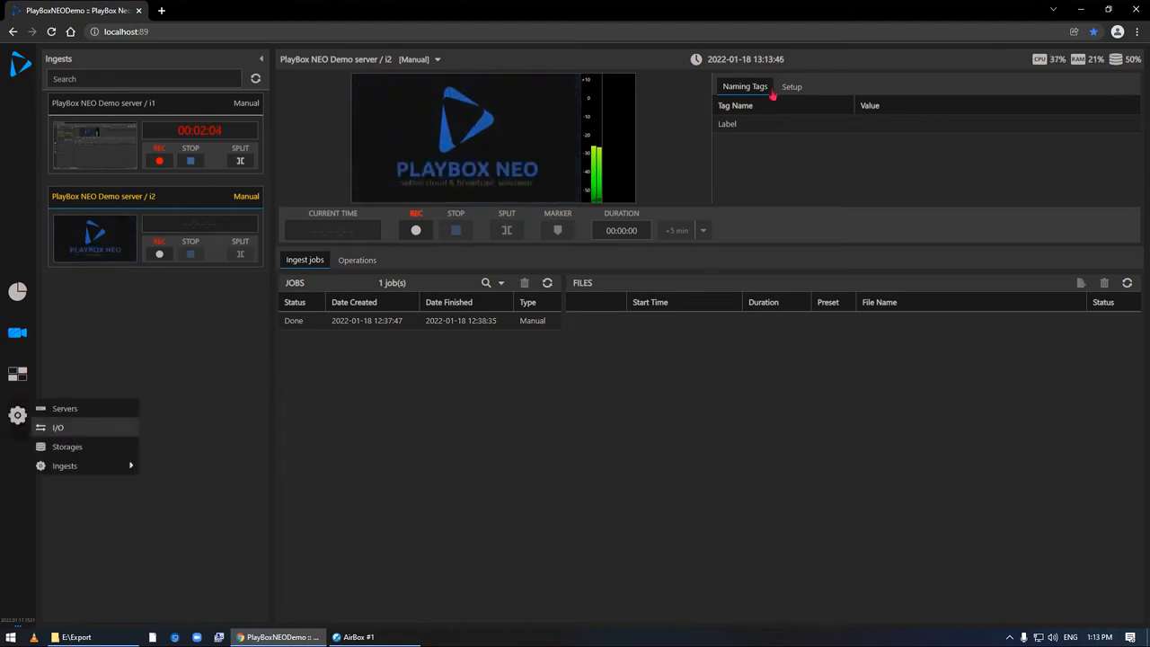
left_click(798, 89)
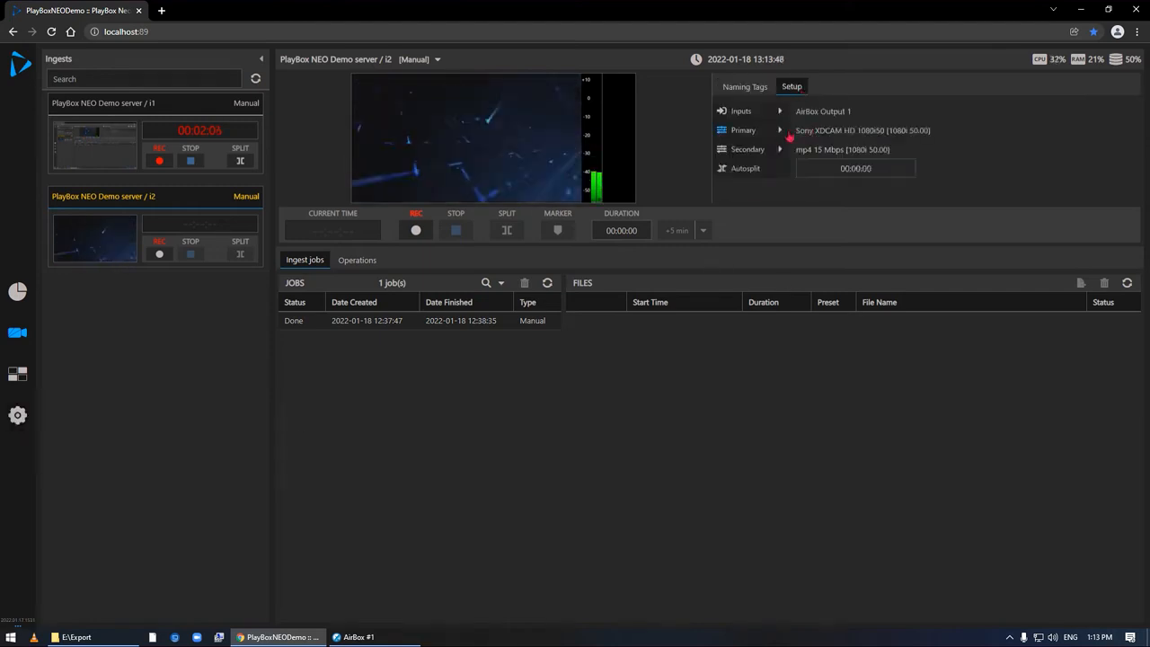
left_click(785, 114)
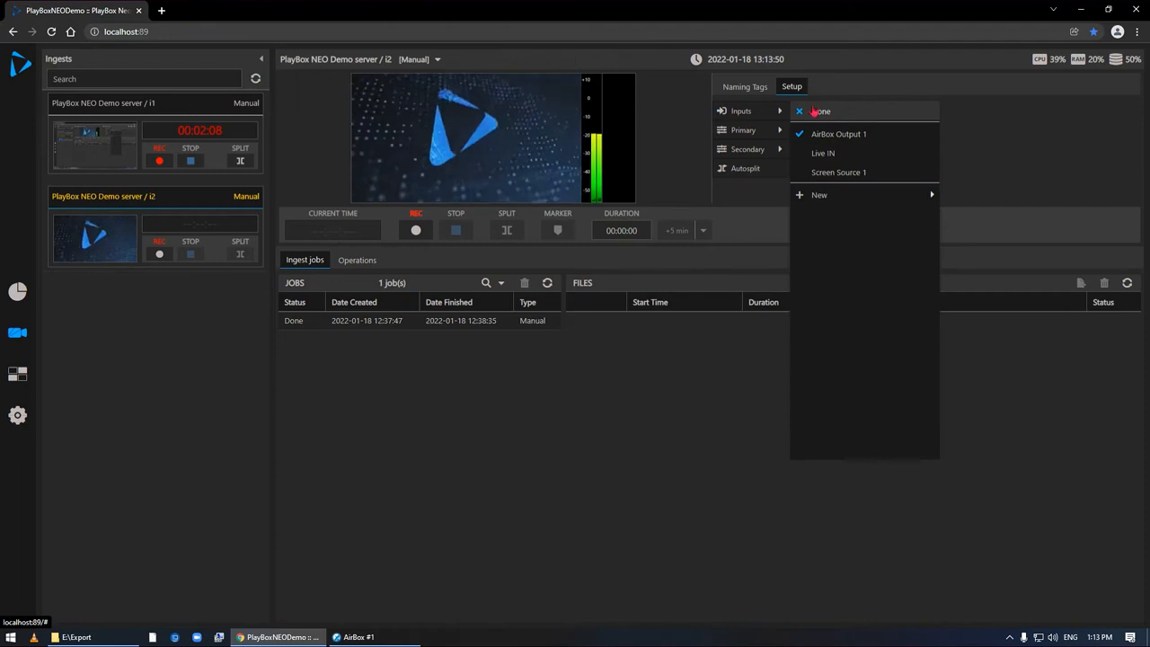
mouse_move(830, 195)
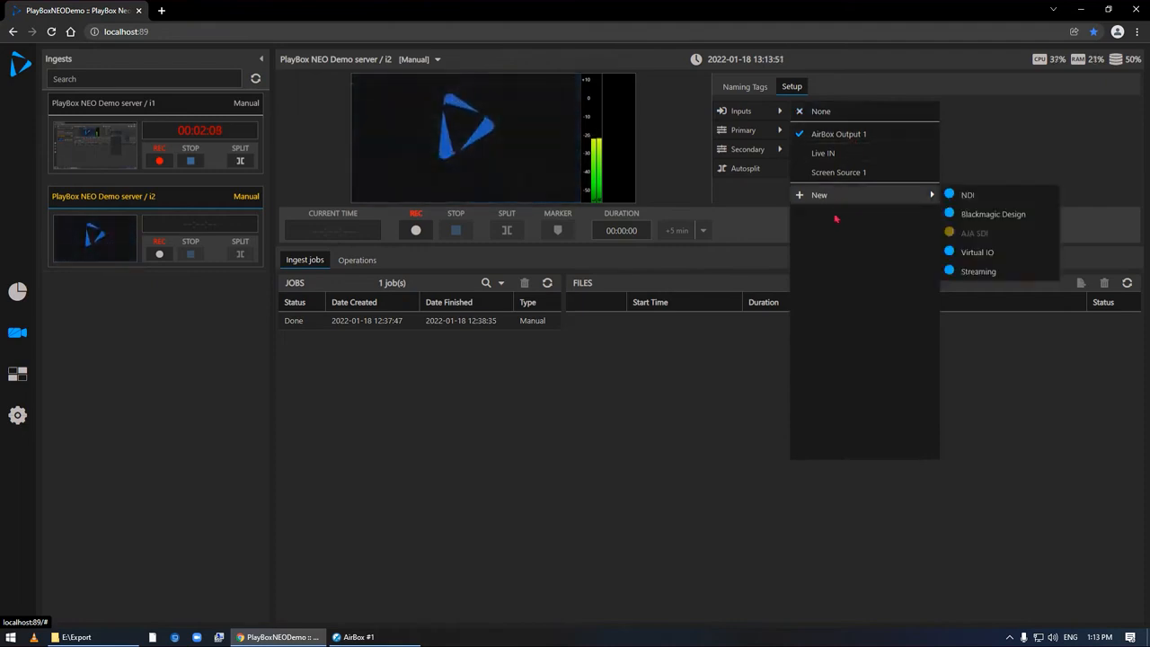
- Set the file naming template of the i2 primary recording to "my Test template"
left_click(746, 133)
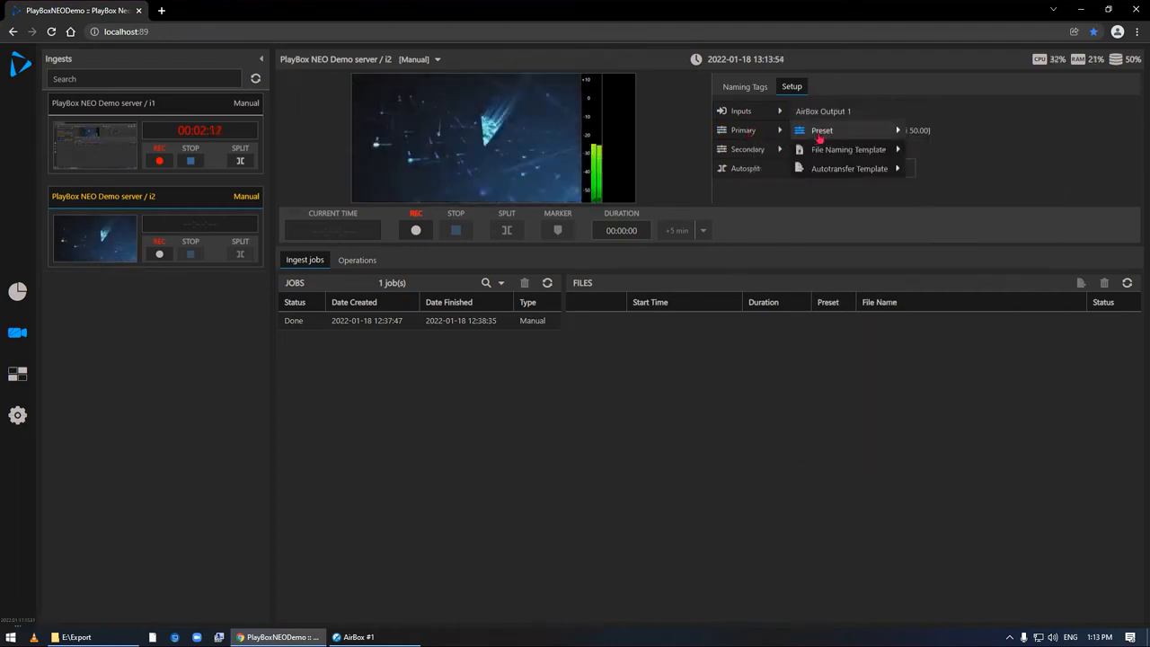
mouse_move(831, 152)
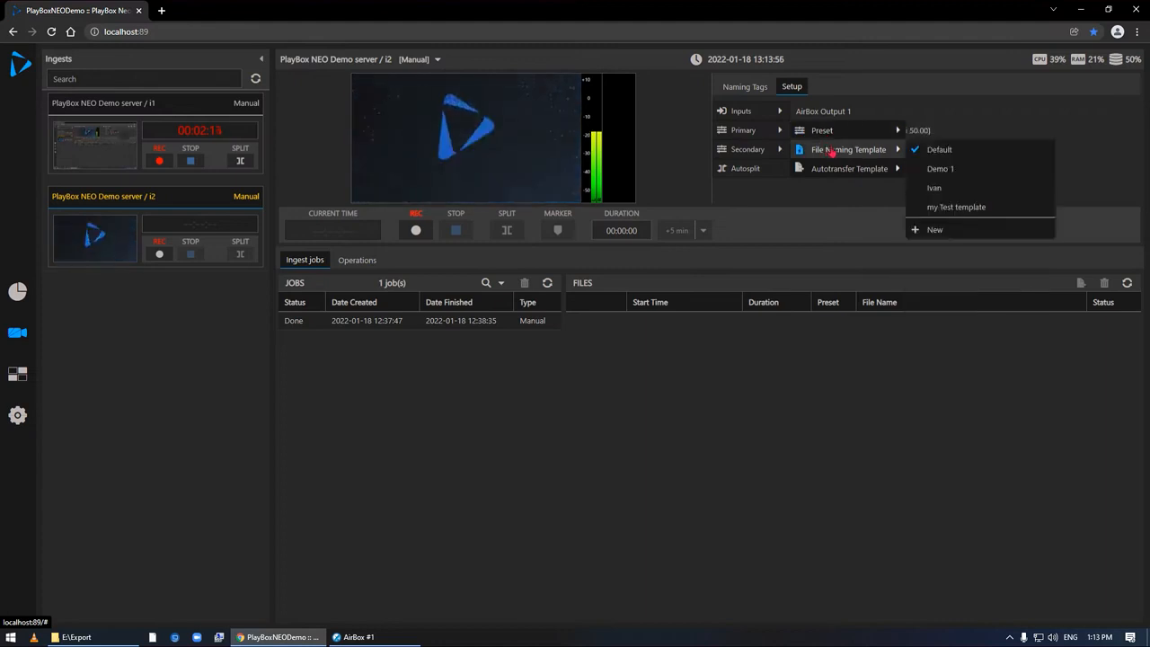
left_click(965, 206)
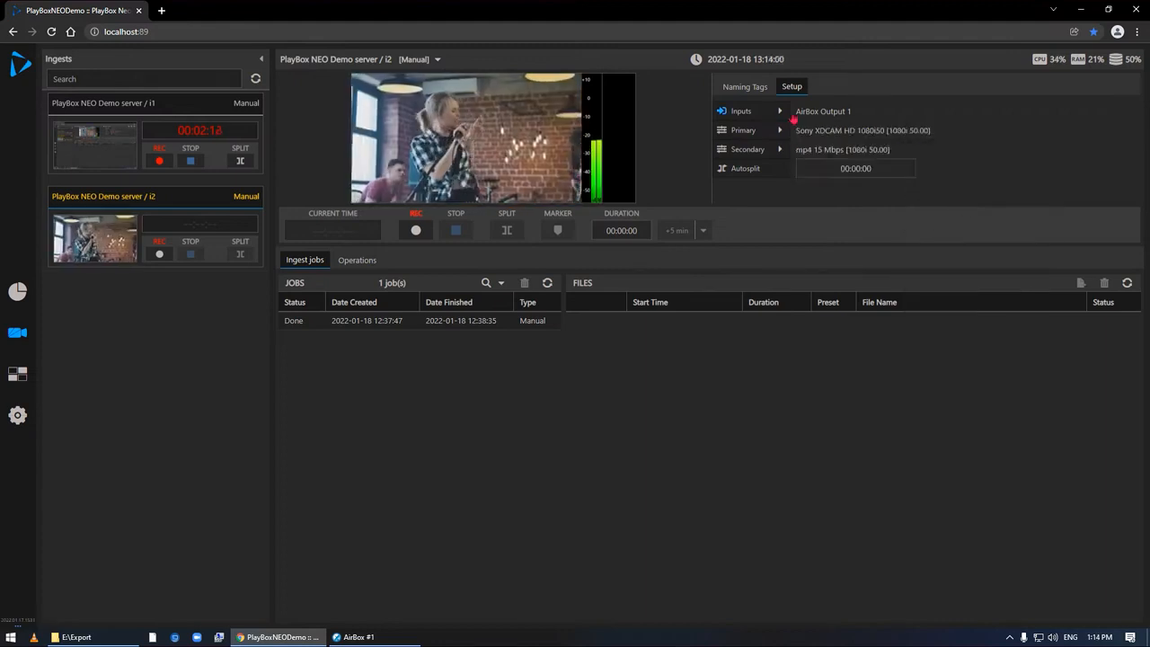
- Review the autotransfer templates offered for the i2 primary recording and open the template "123" for editing
mouse_move(786, 117)
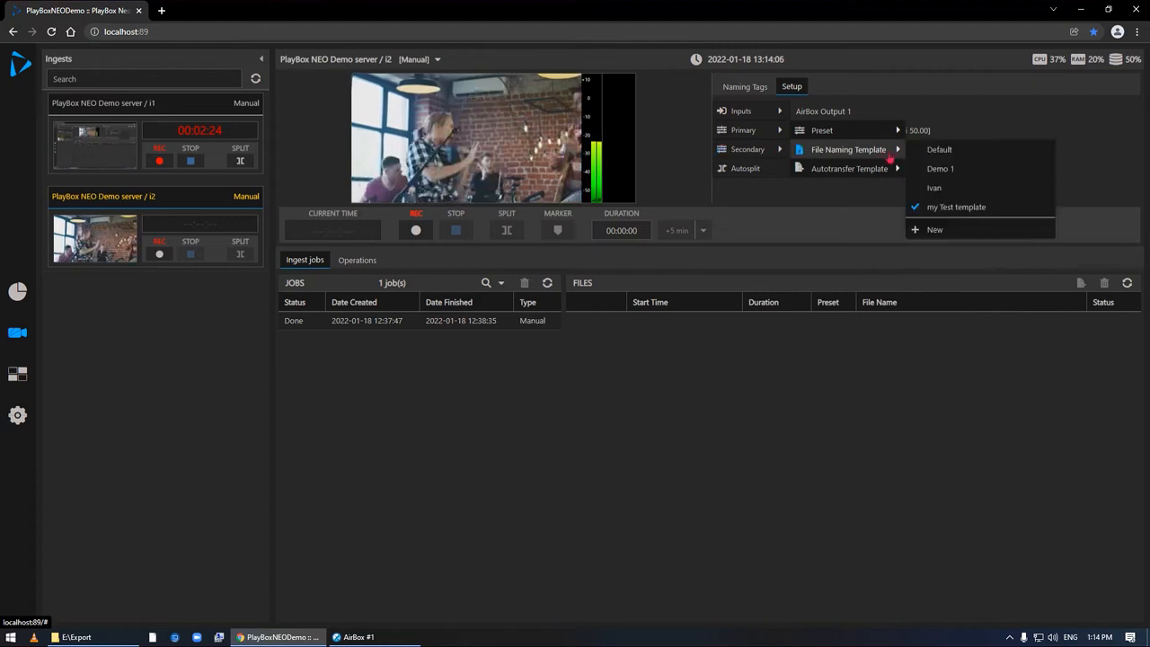
mouse_move(874, 175)
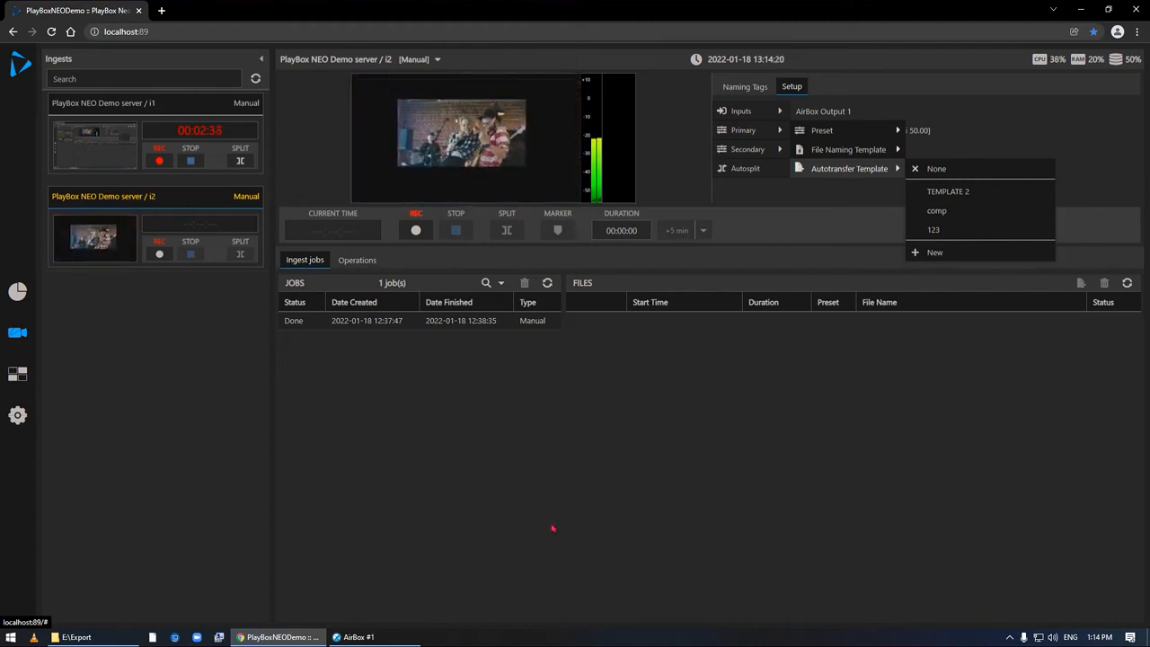
mouse_move(17, 418)
mouse_move(99, 467)
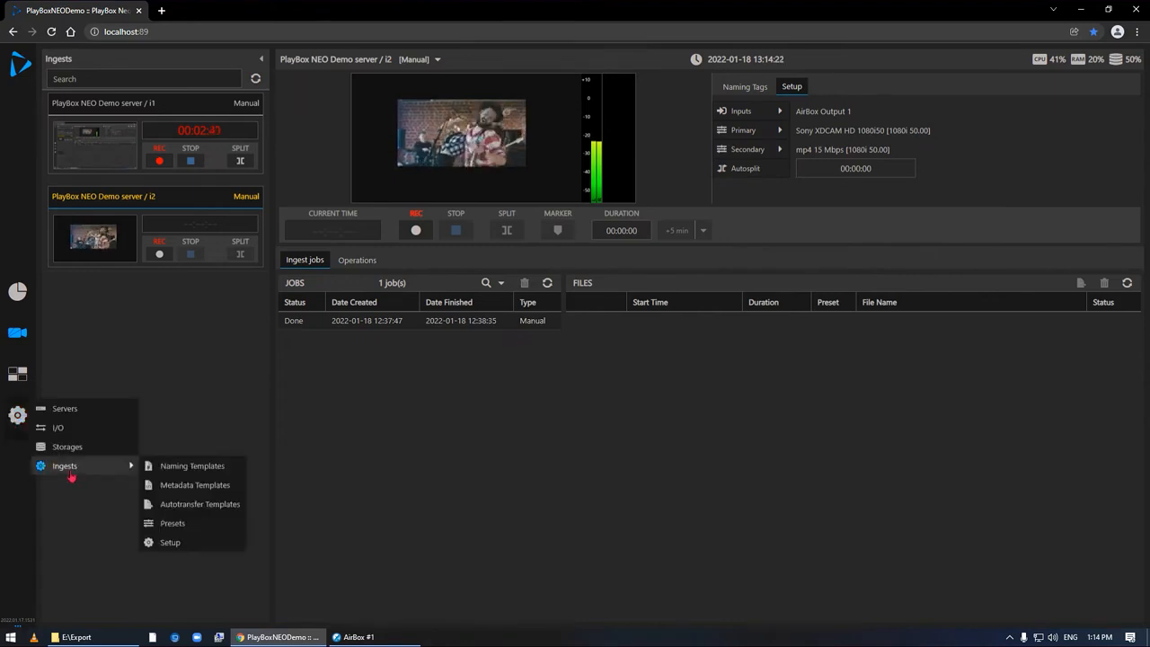
left_click(225, 508)
left_click(287, 153)
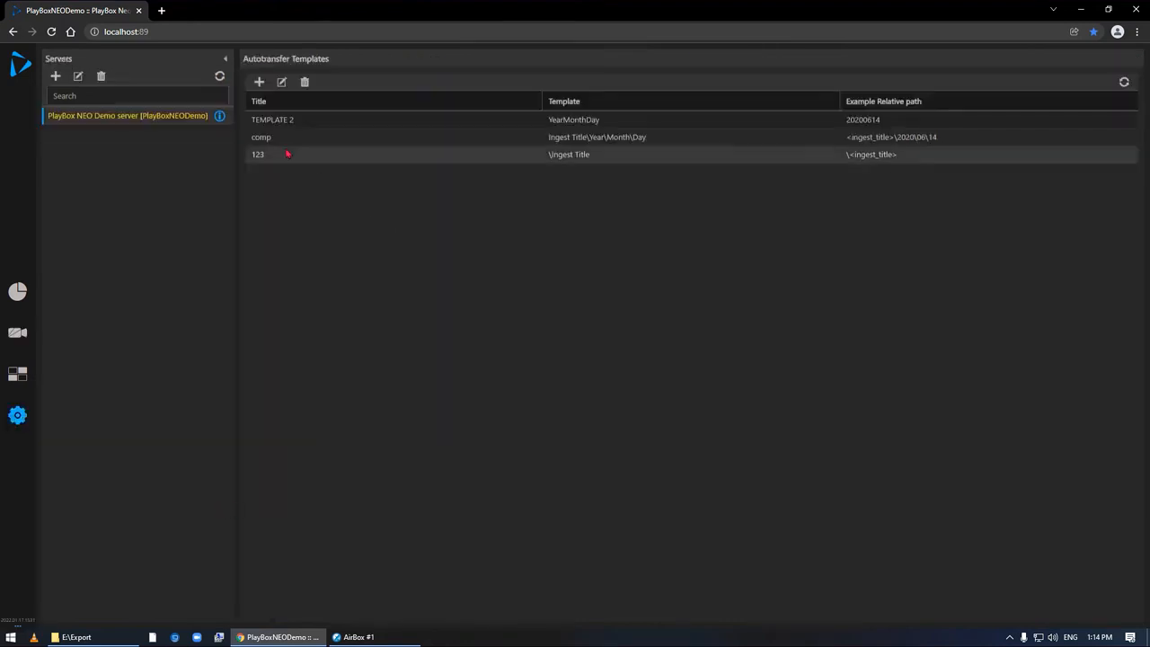
left_click(281, 81)
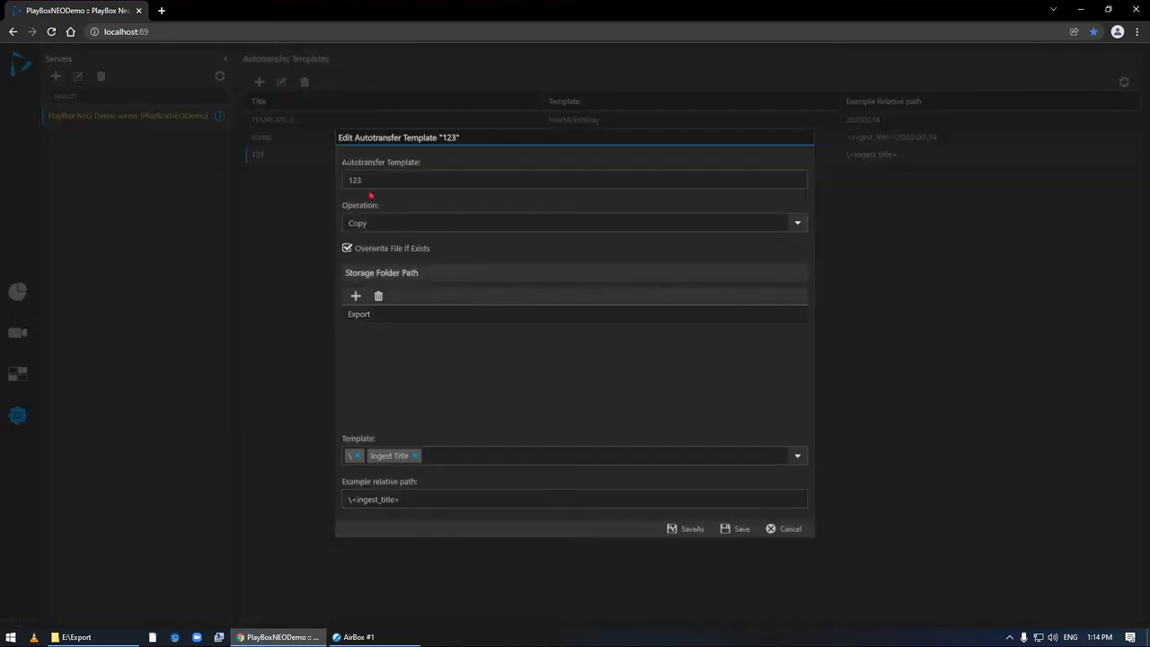
- Check the operation options and the storages that can be added to autotransfer template "123", without adding one
left_click_drag(370, 188, 336, 187)
left_click(803, 226)
left_click(803, 226)
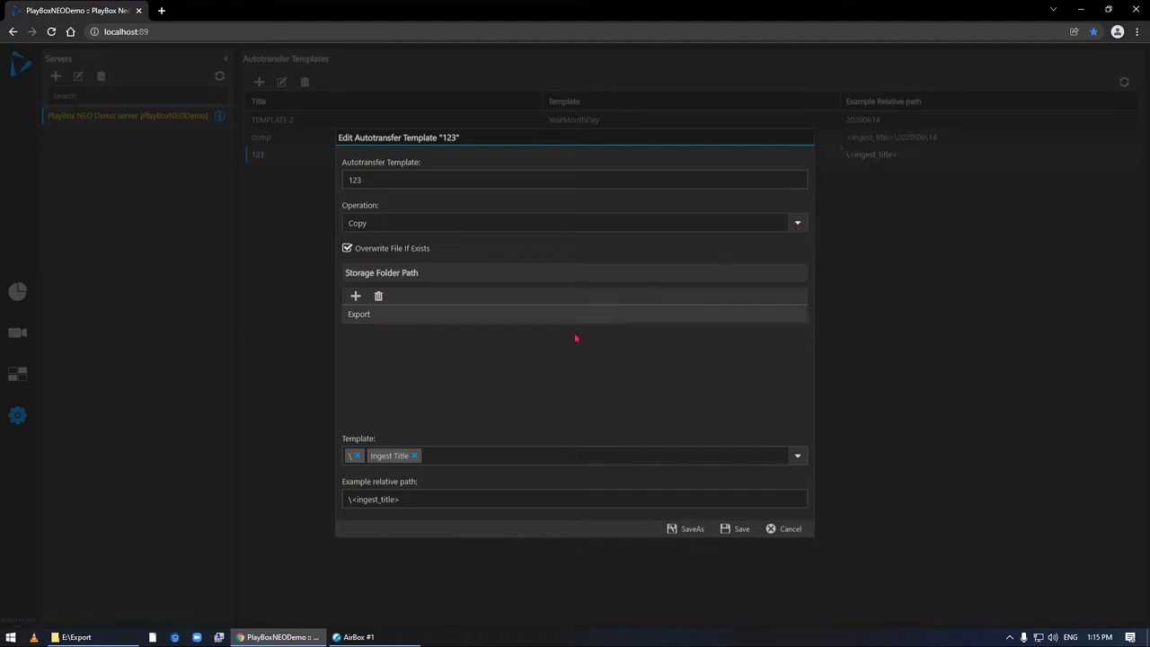
left_click(354, 296)
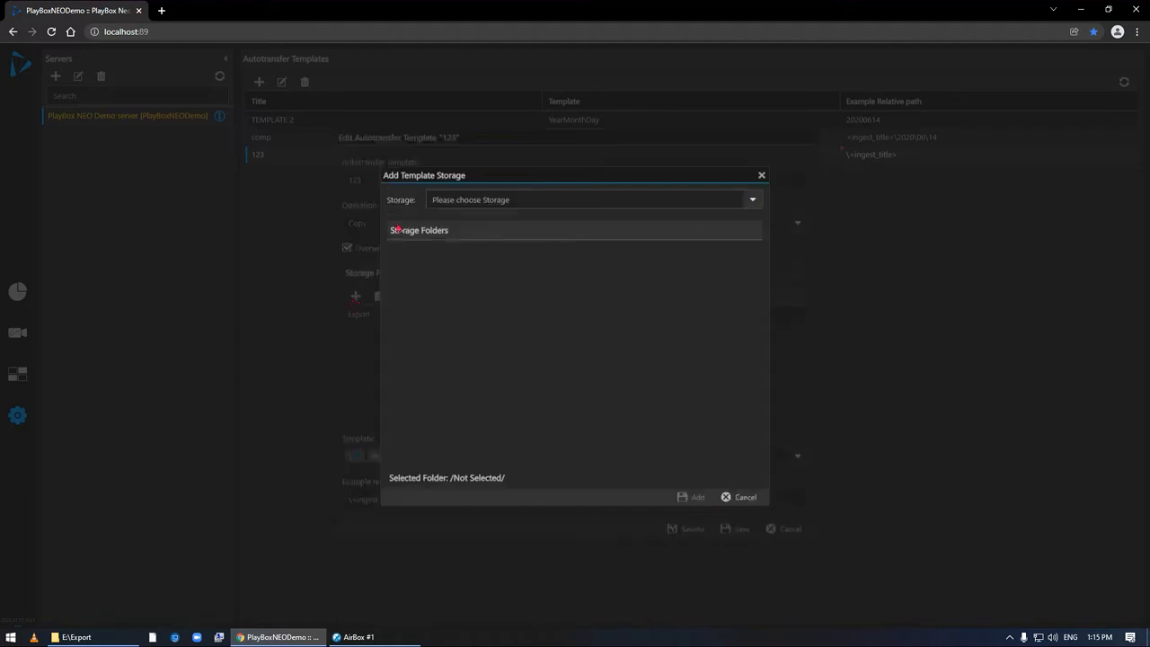
left_click(755, 200)
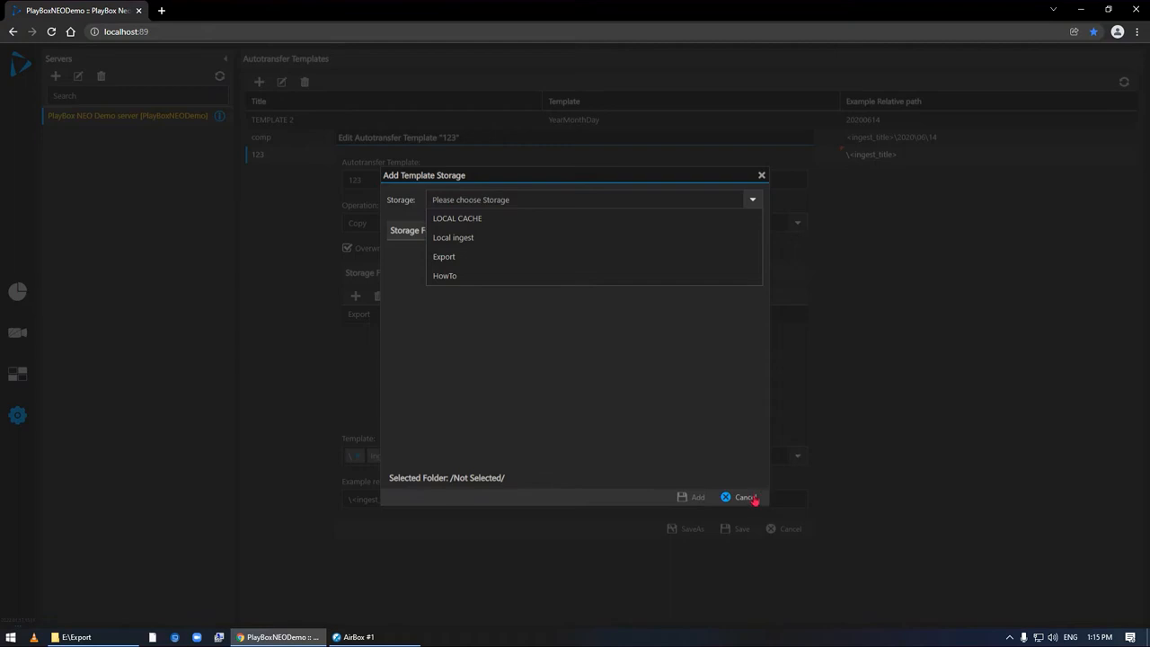
left_click(720, 412)
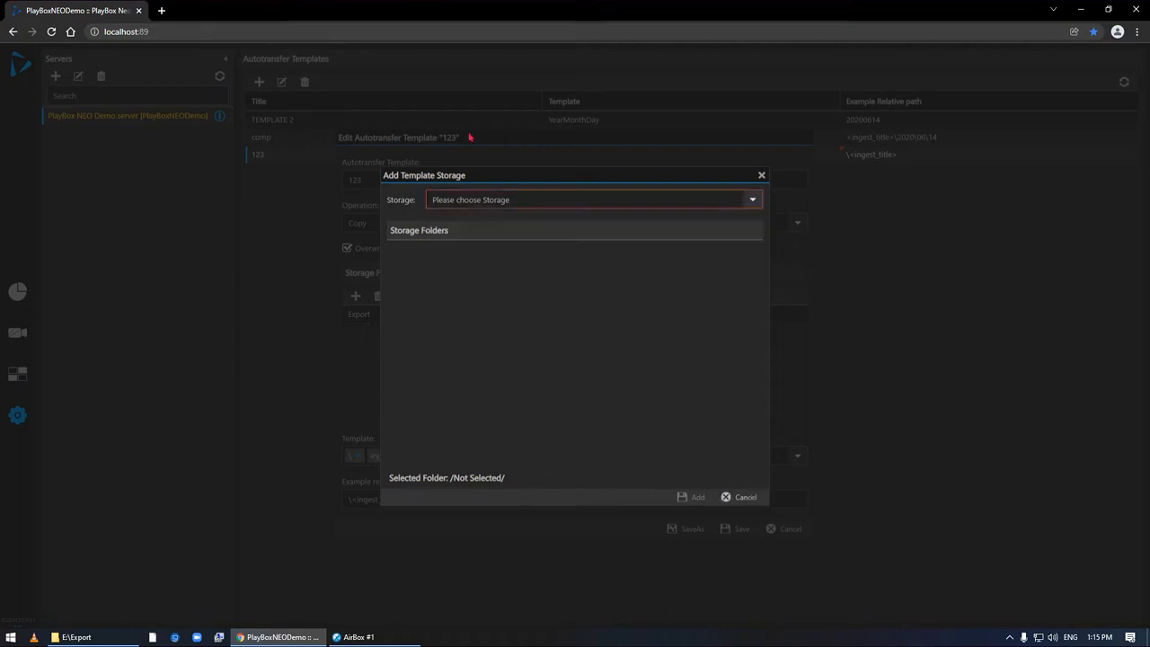
left_click(749, 501)
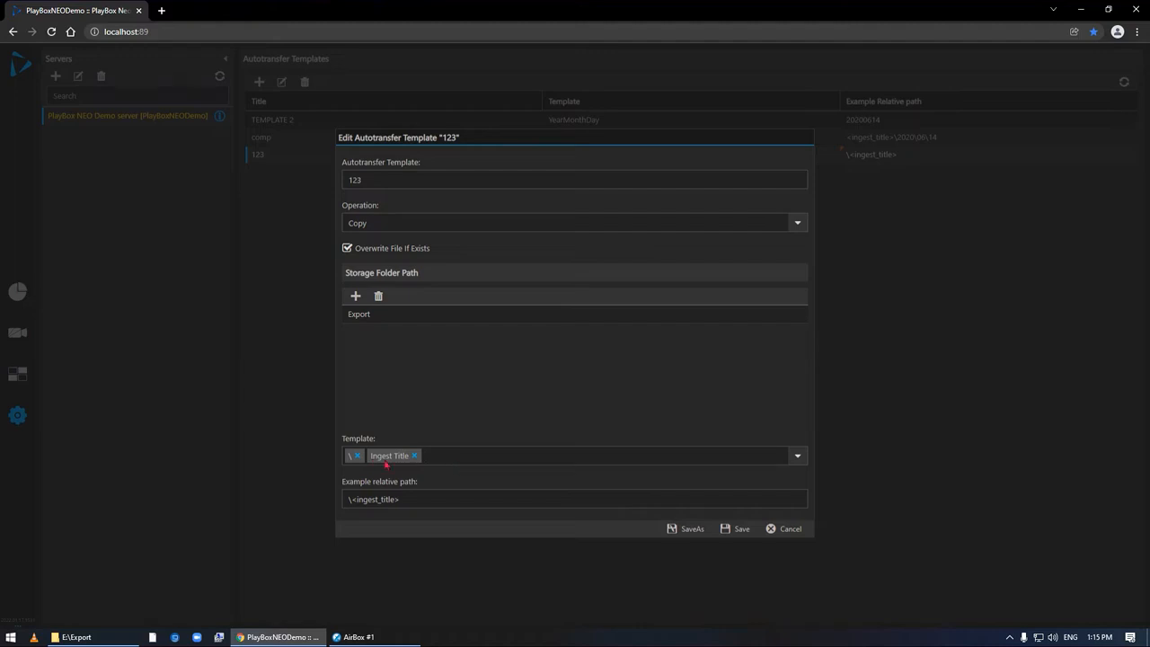
- Check the path elements offered for the relative path of autotransfer template "123" and close the template without saving
left_click(797, 460)
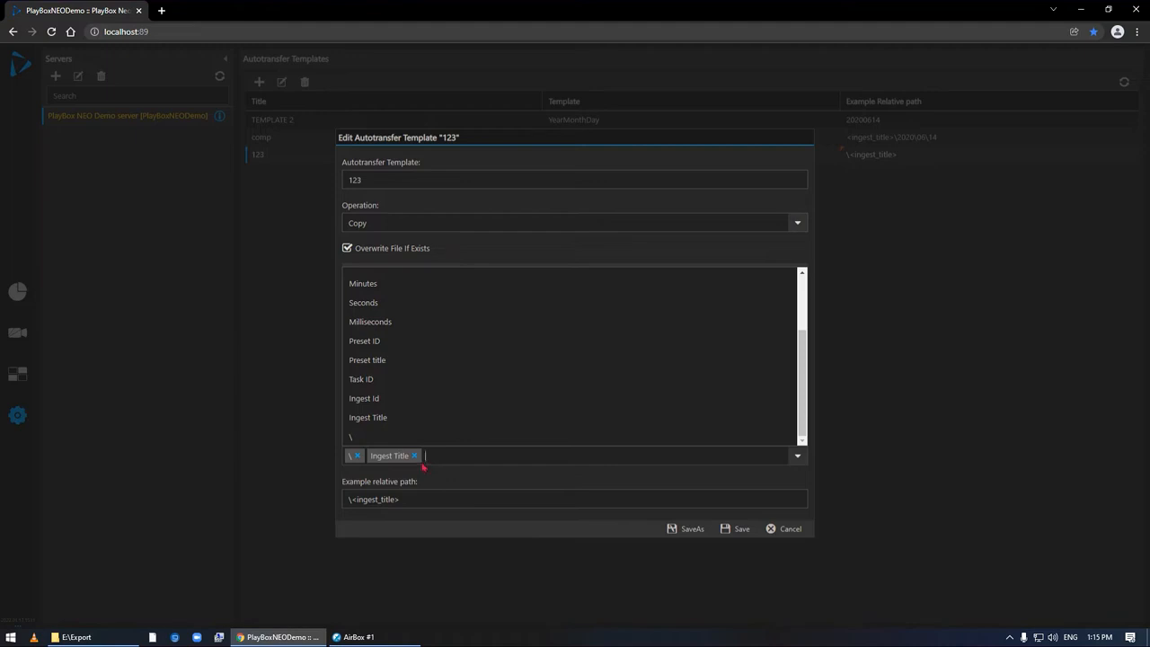
left_click(790, 534)
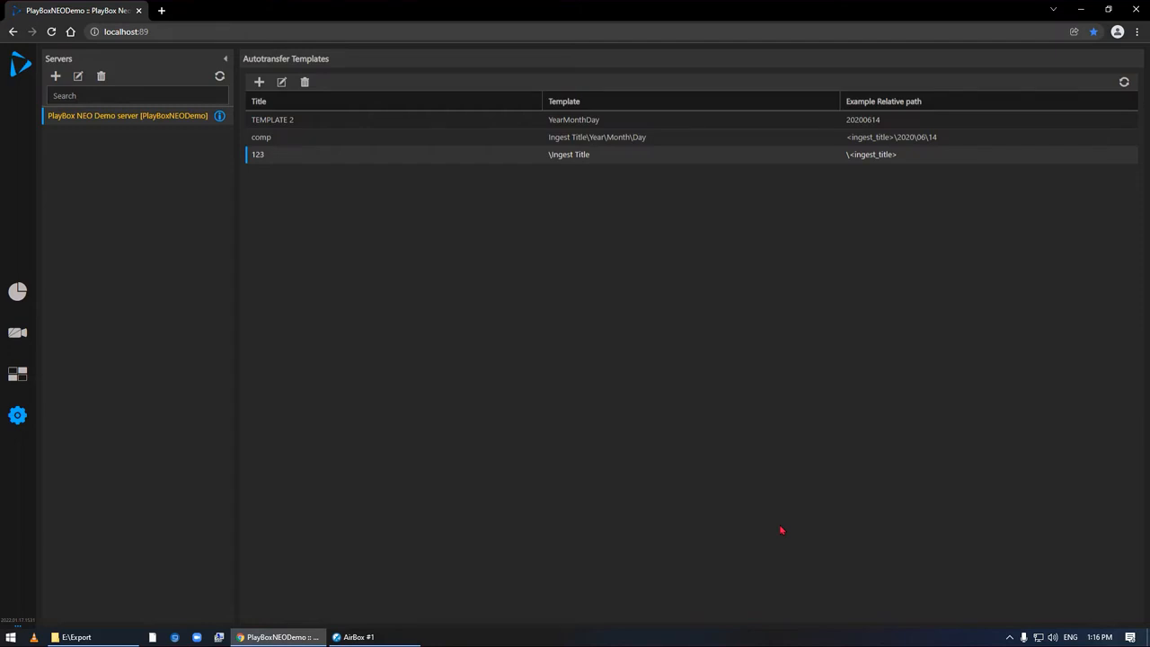
- Return to the ingest view and change the mode of ingest i2 from Manual to Schedule, confirming the change
left_click(19, 342)
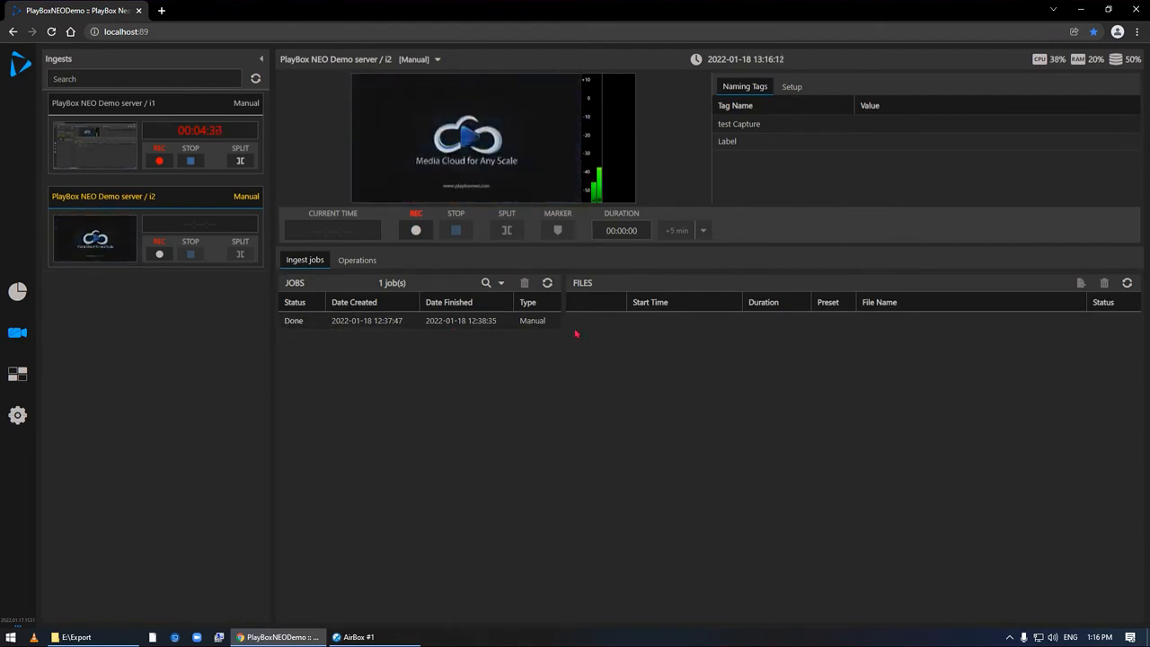
left_click(437, 59)
left_click(429, 97)
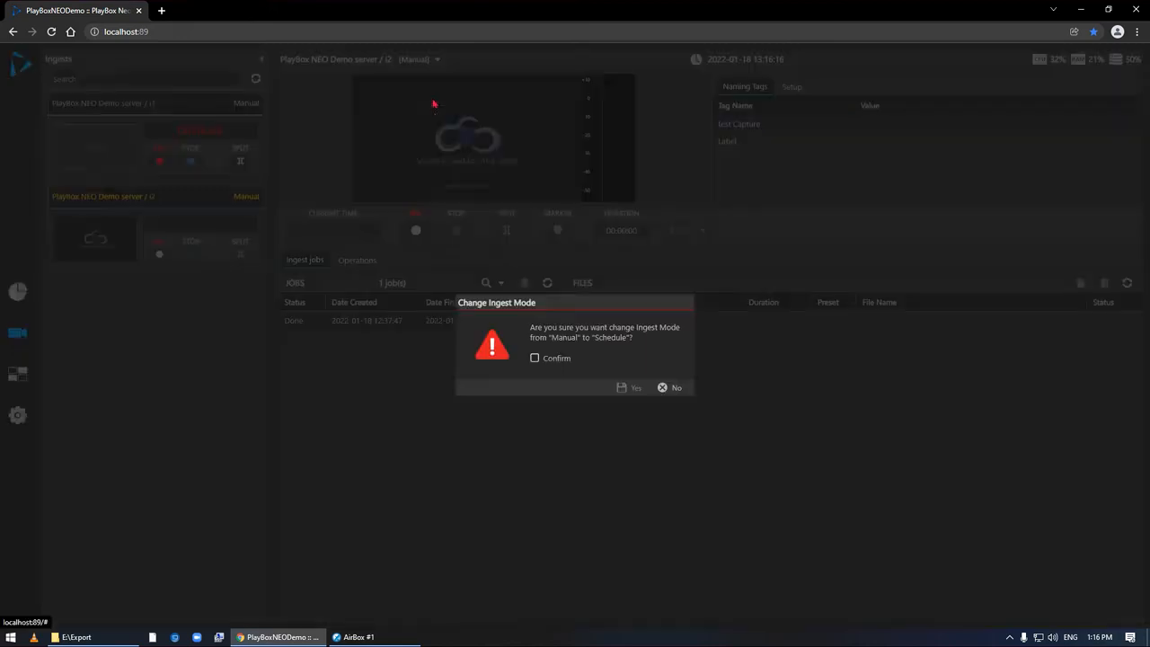
left_click(535, 358)
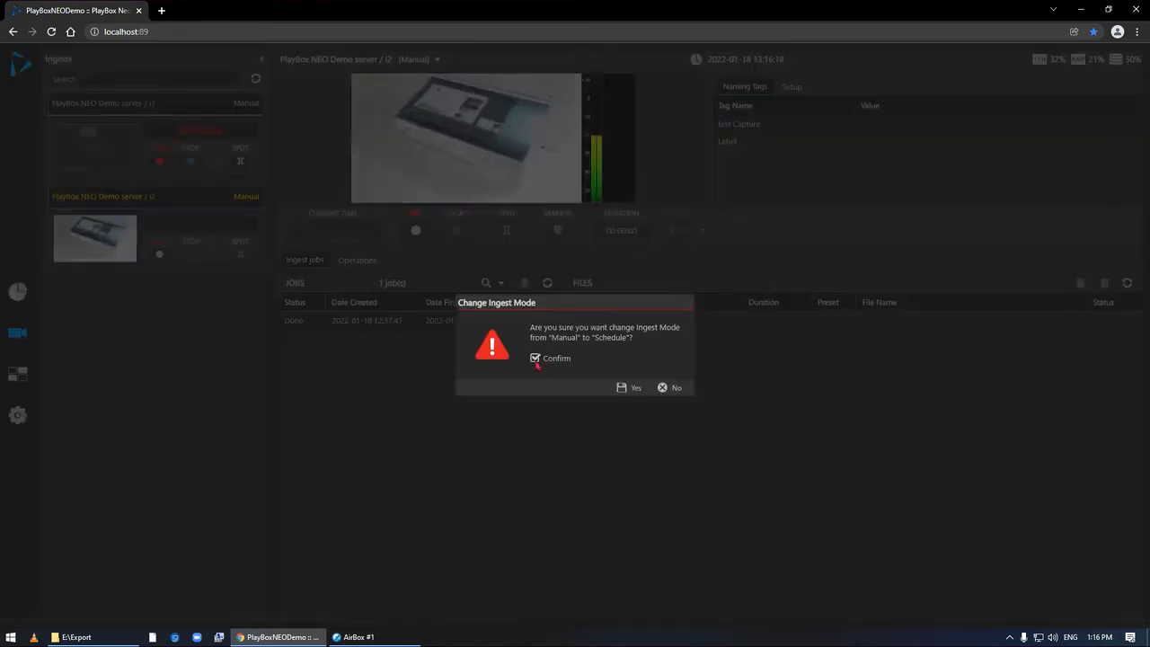
left_click(628, 387)
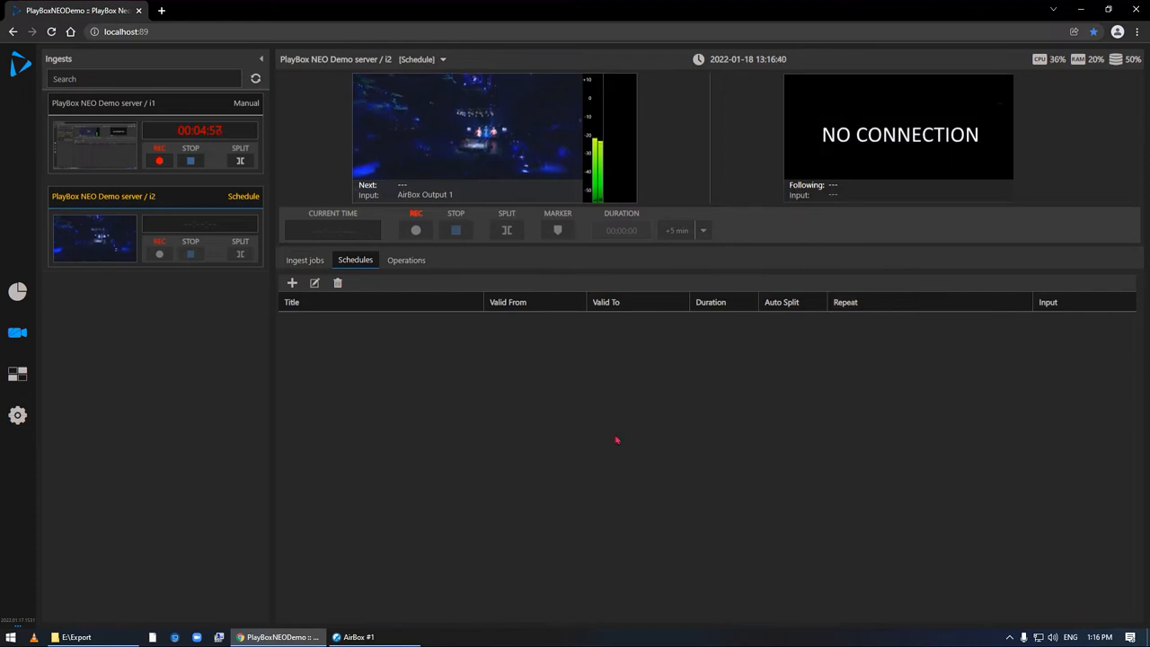
left_click(291, 282)
left_click(490, 252)
type("123")
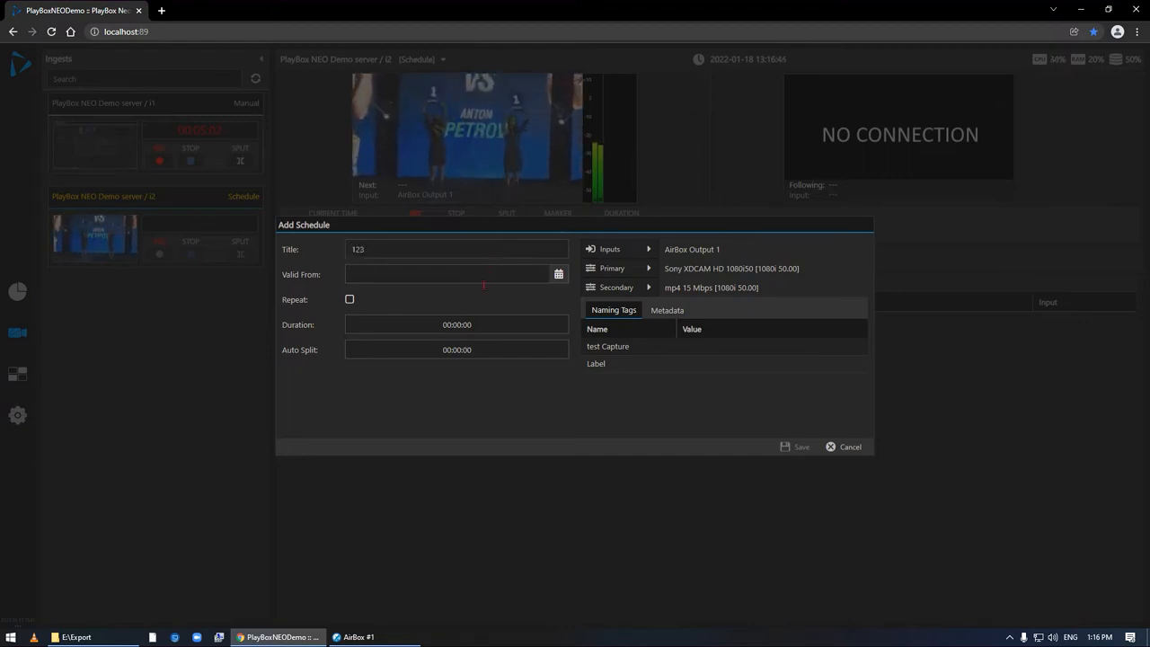
left_click(558, 274)
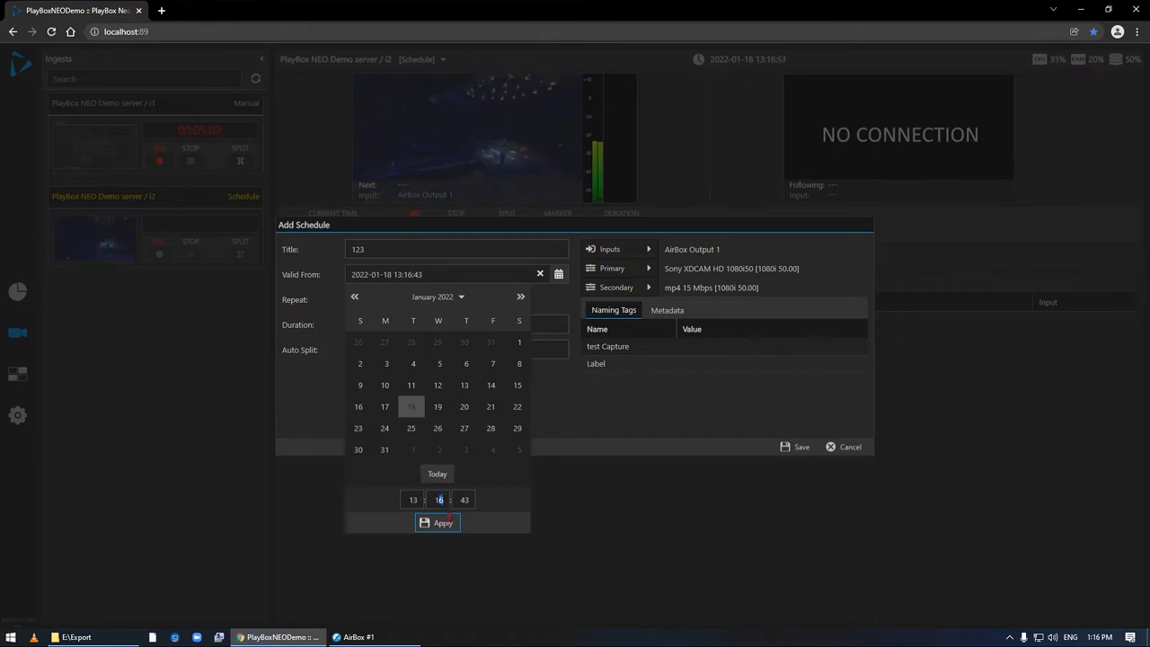
type("8")
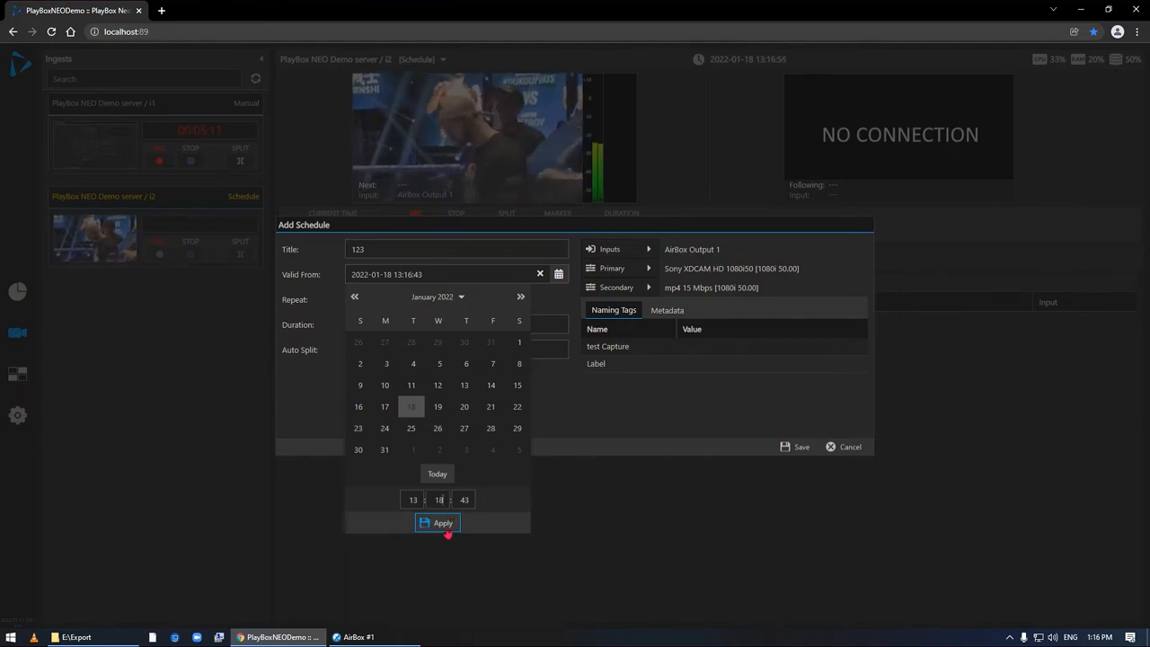
left_click(443, 524)
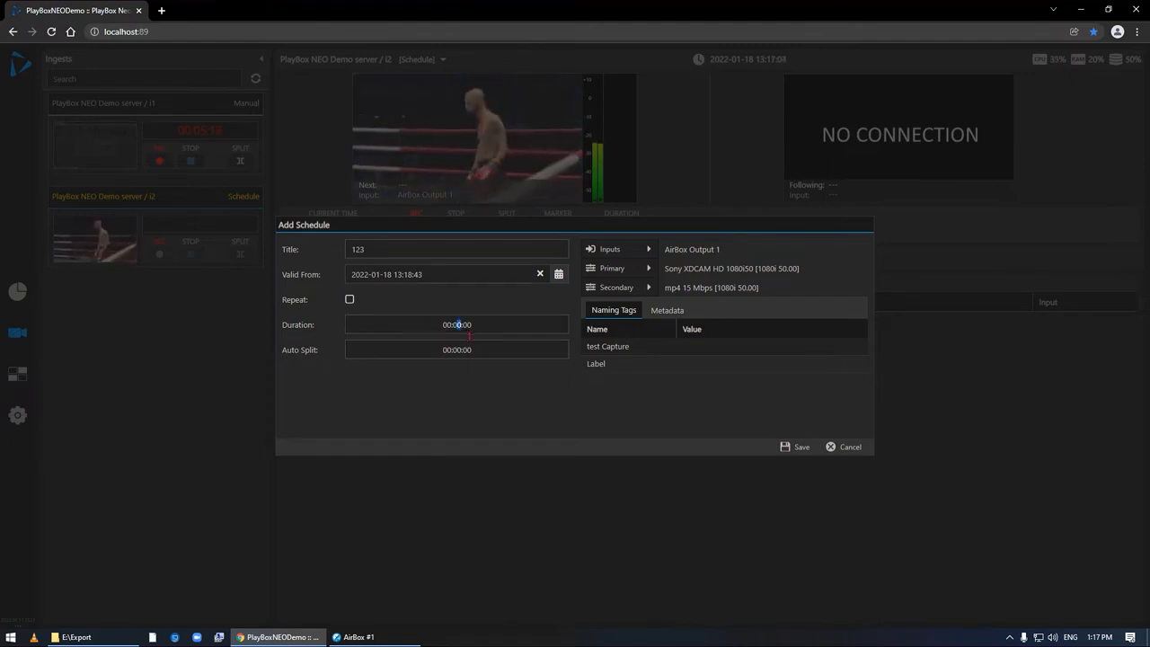
- Set the schedule's duration to 00:01:00 and its auto split to 00:00:30
type("1")
left_click(467, 351)
type("3")
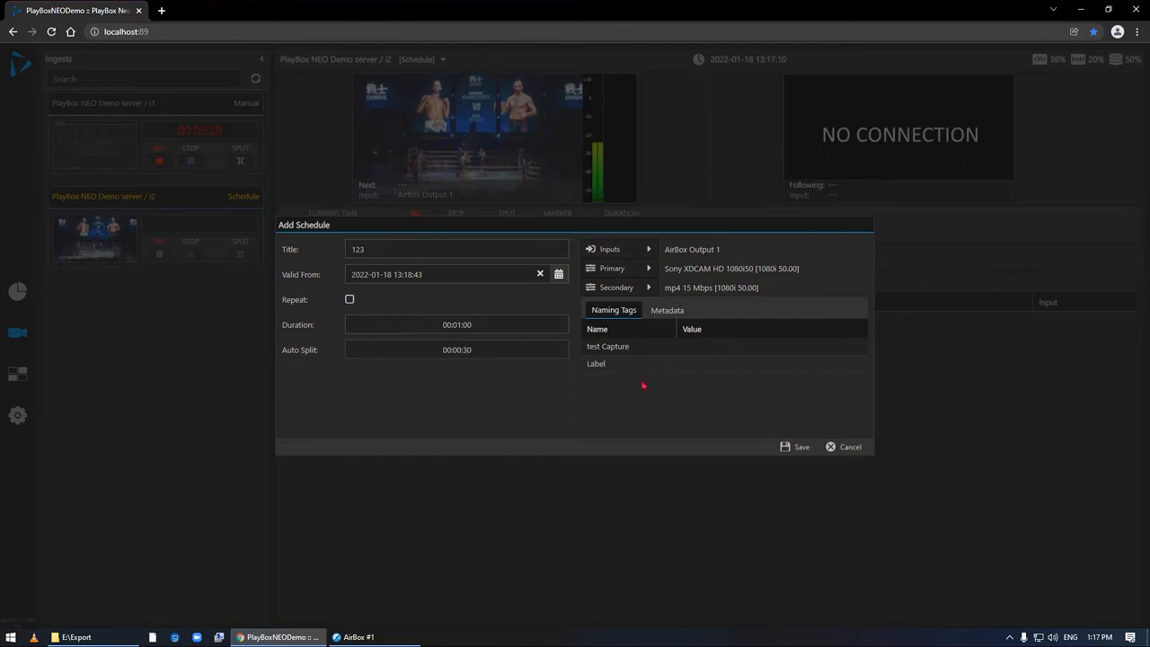
- Review the metadata, naming tags and input sources available for schedule "123", leaving them as they are
left_click(670, 312)
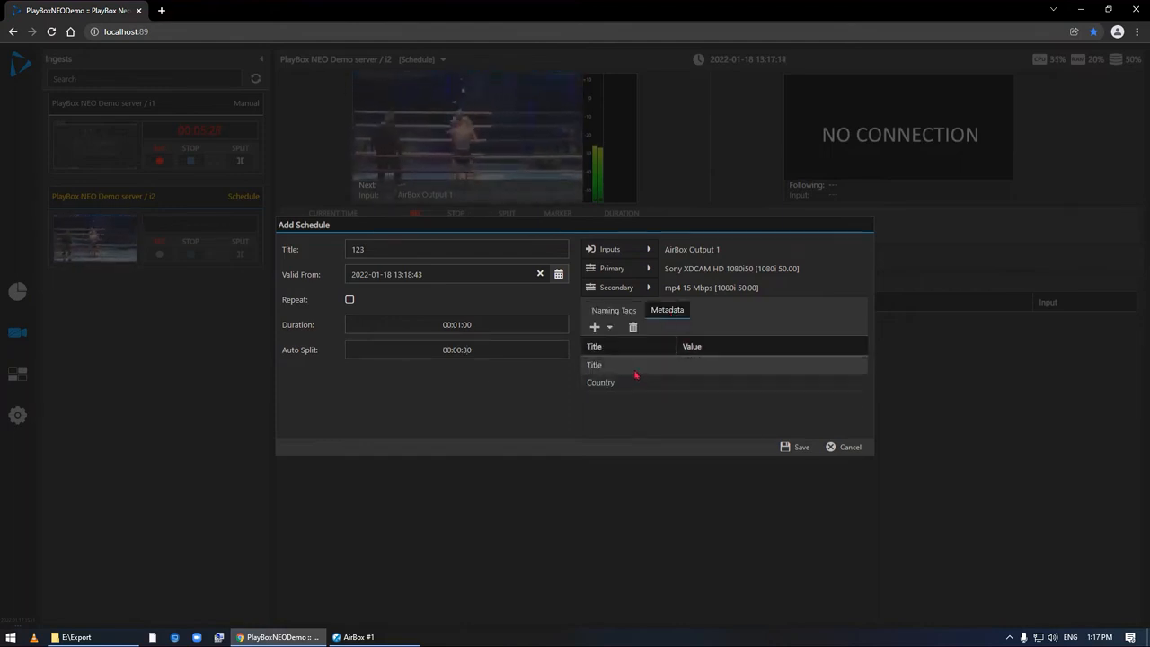
left_click(611, 311)
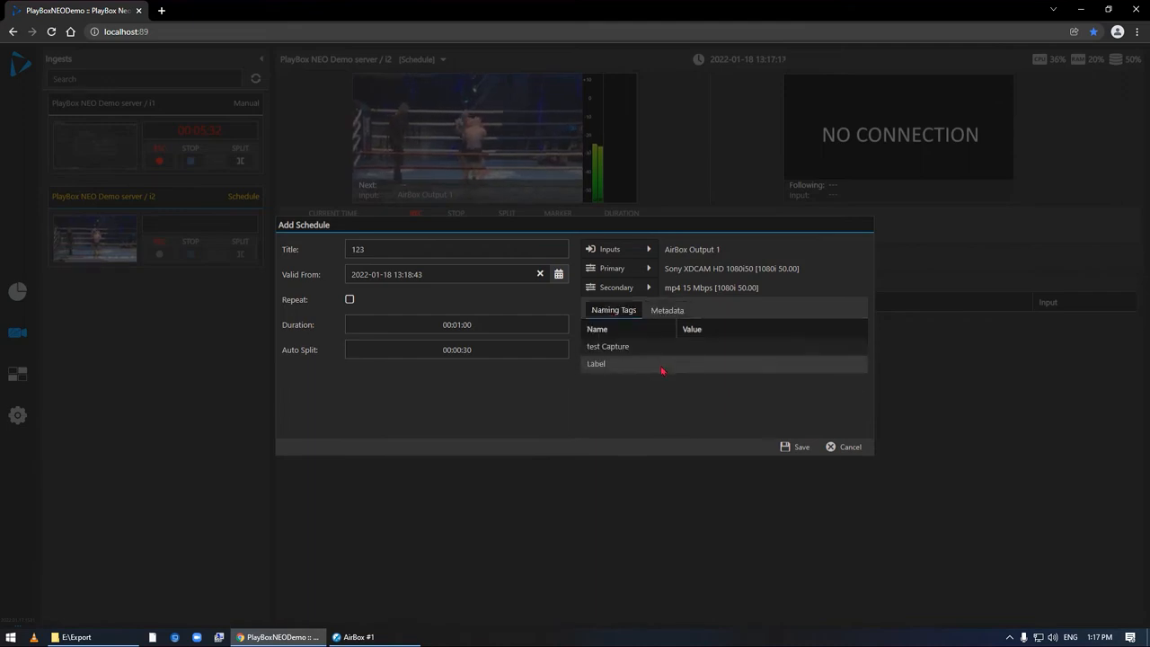
left_click(692, 352)
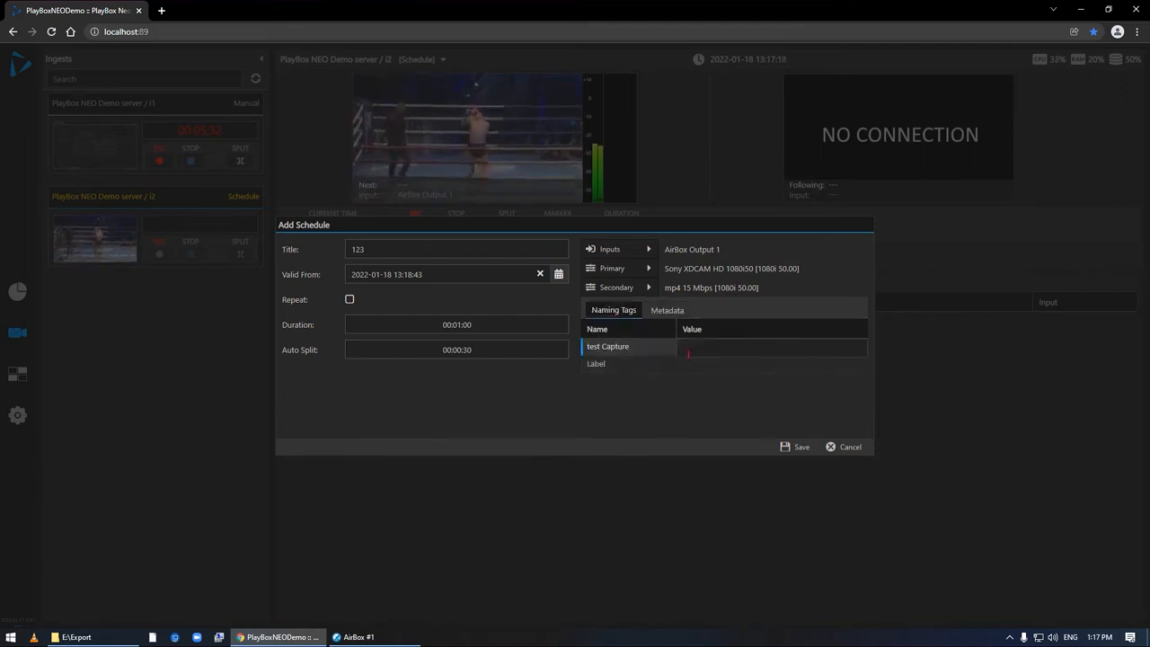
left_click(652, 252)
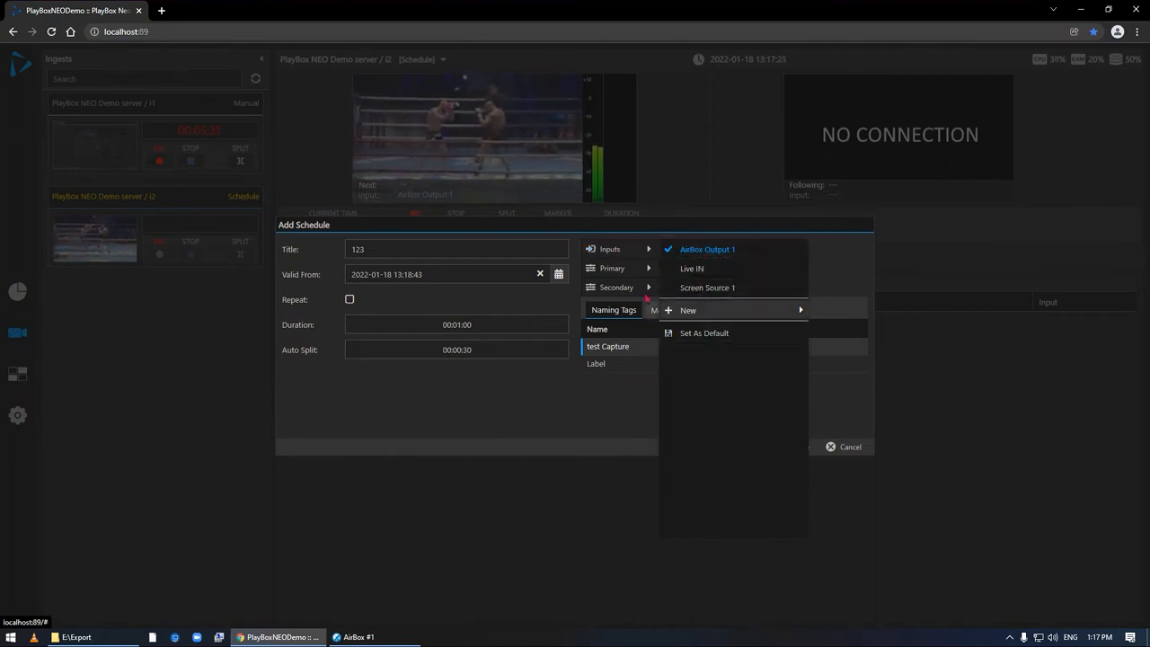
- Assign the autotransfer template "123" to the schedule's primary recording and save the schedule
left_click(648, 270)
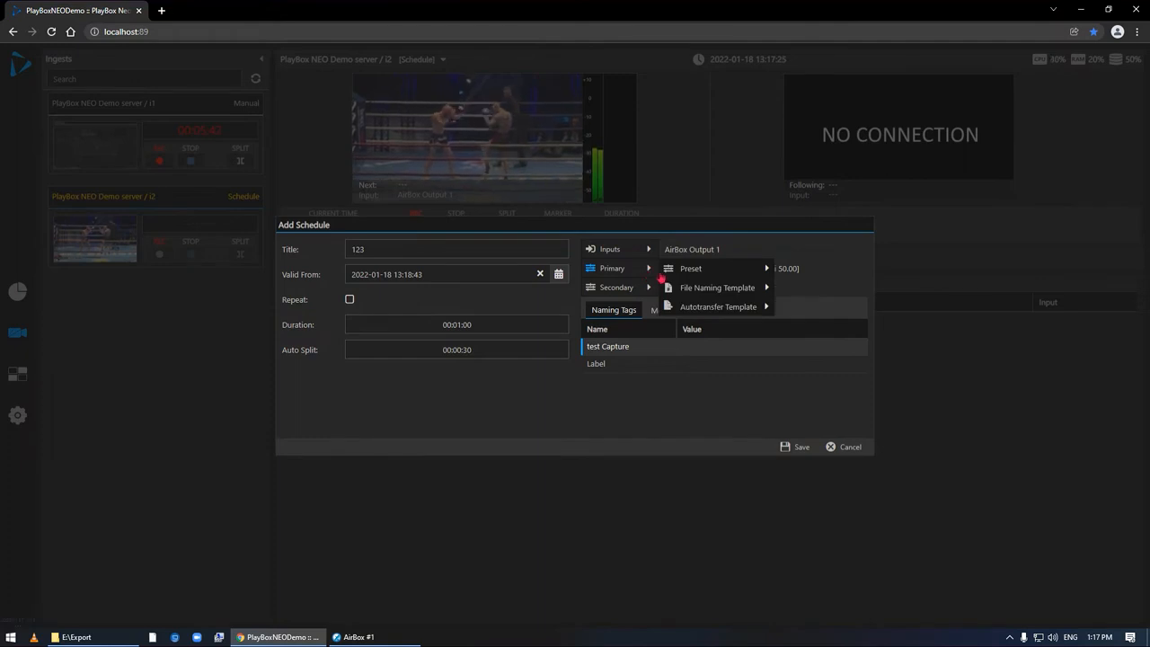
mouse_move(662, 275)
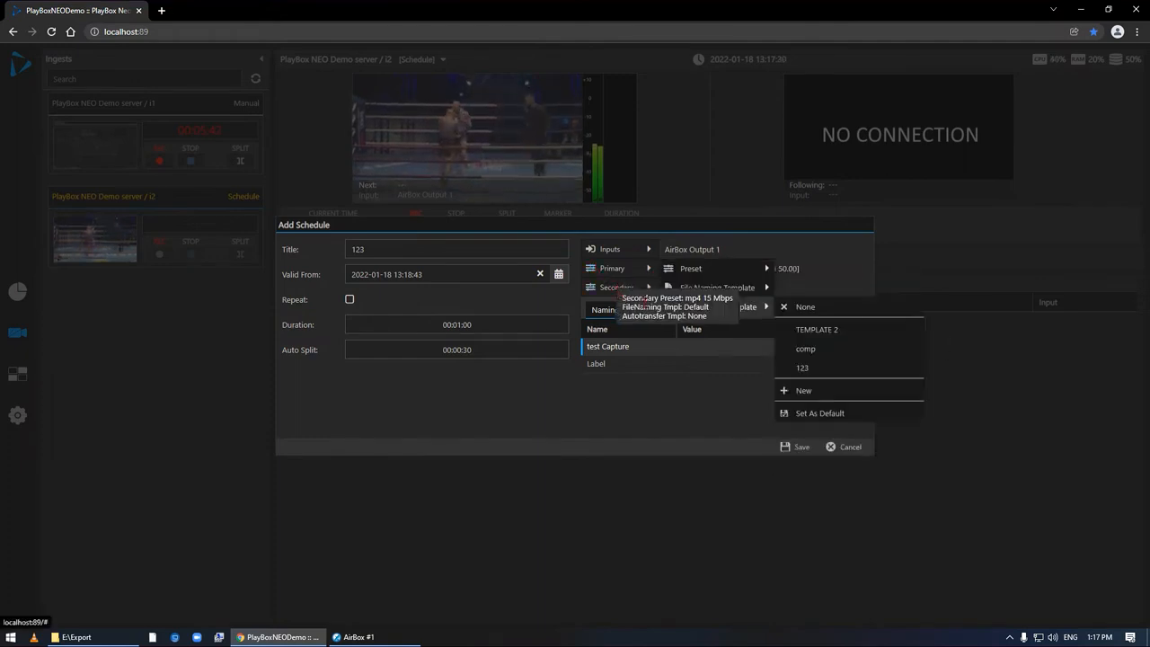
mouse_move(709, 288)
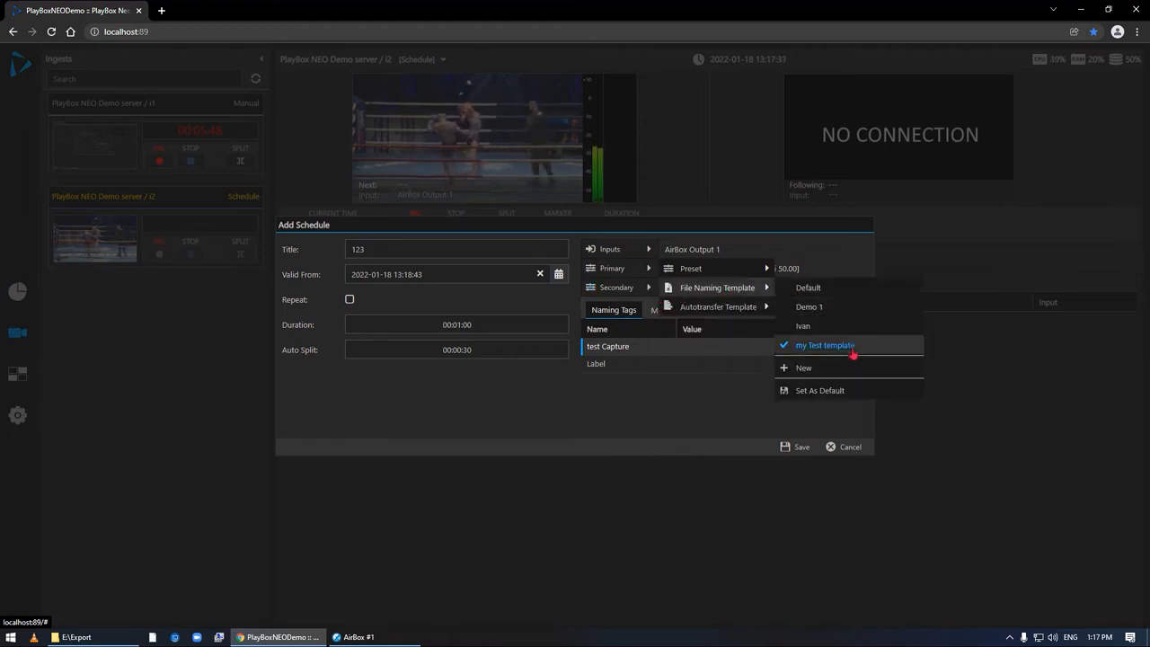
mouse_move(746, 314)
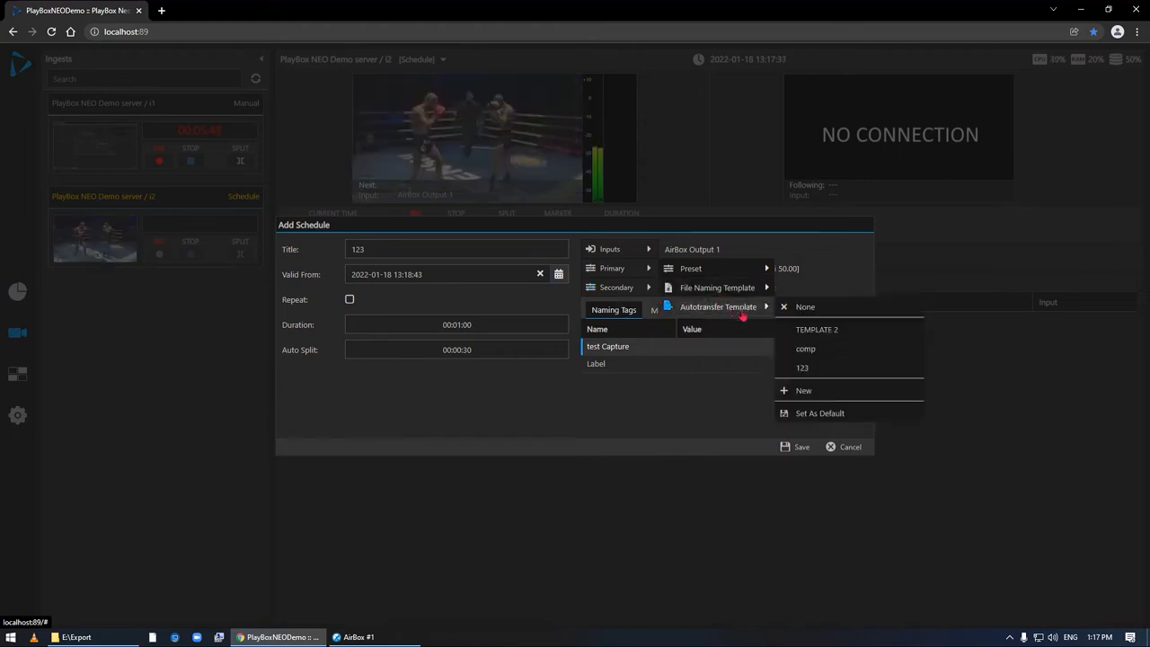
left_click(825, 368)
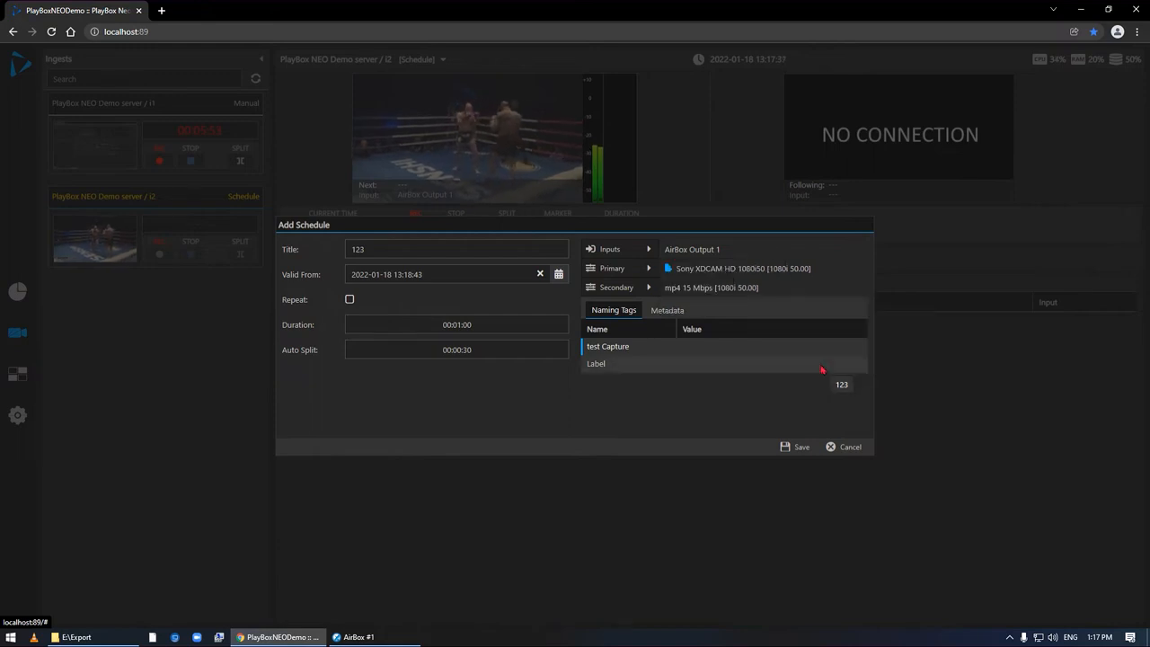
left_click(800, 453)
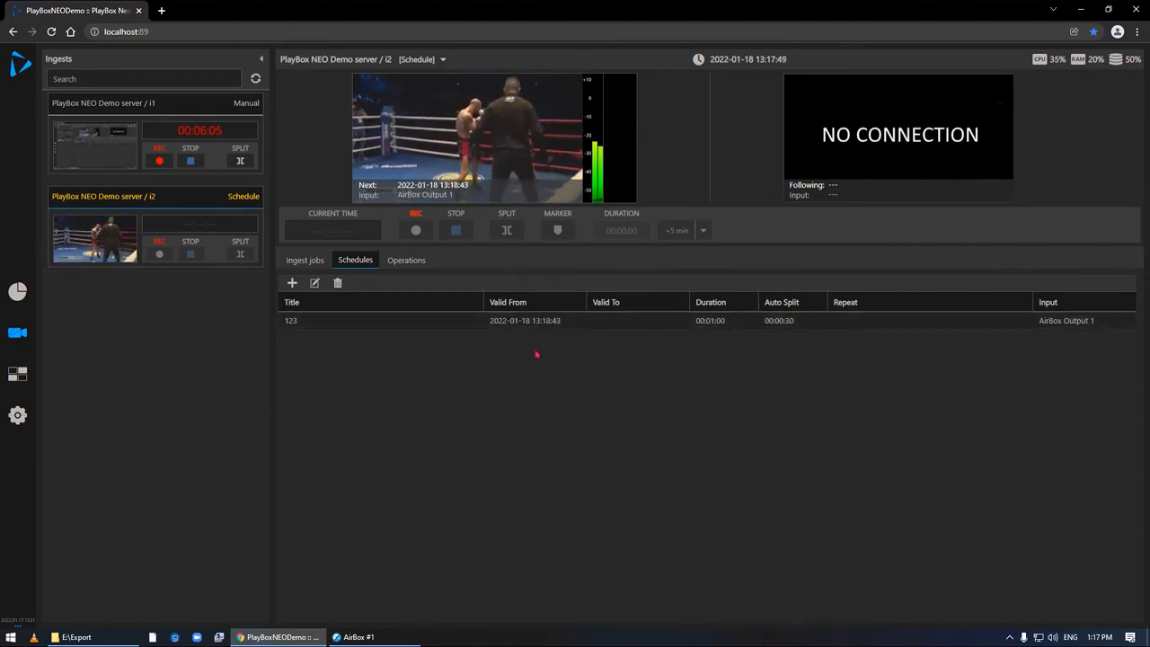
left_click(292, 283)
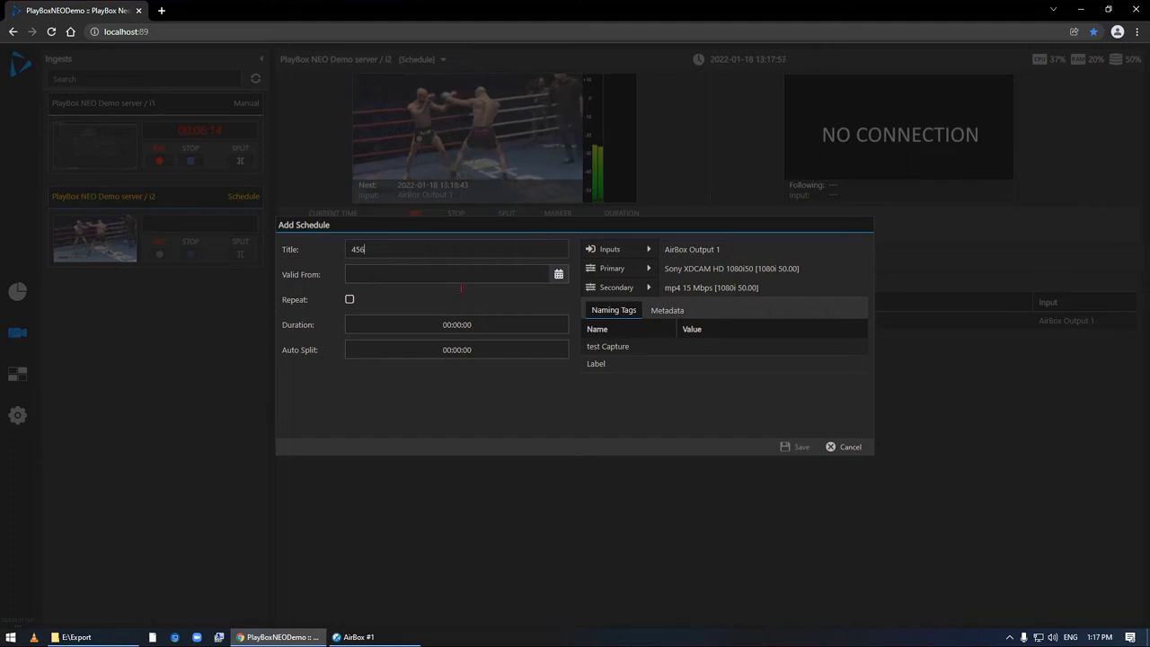
left_click(558, 275)
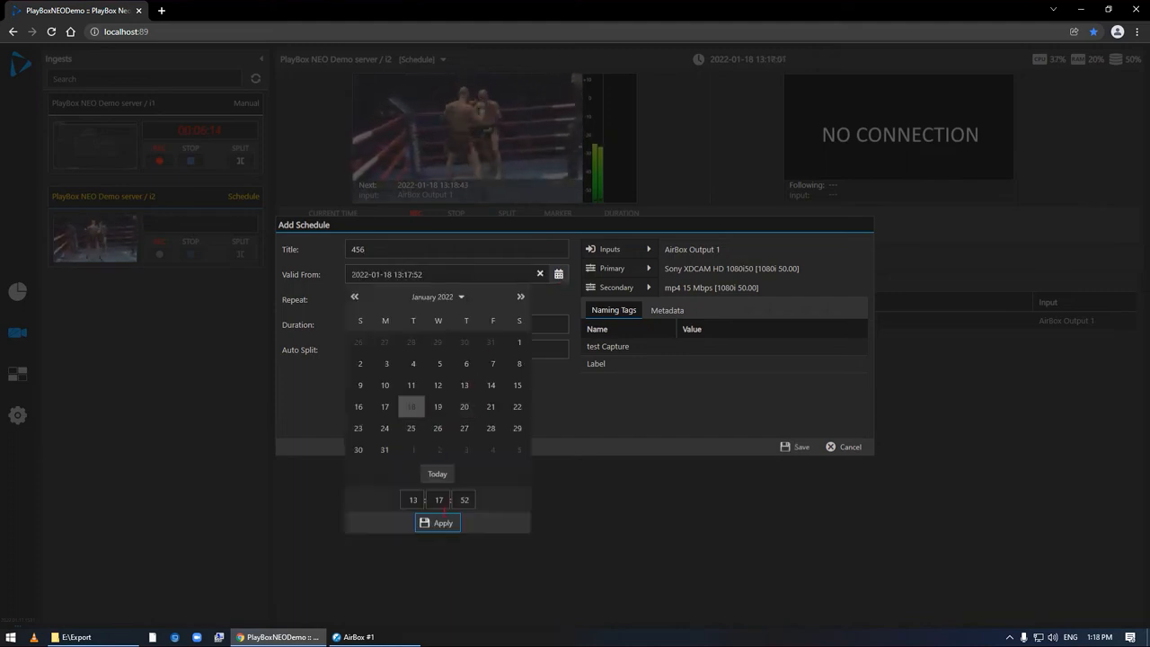
type("2")
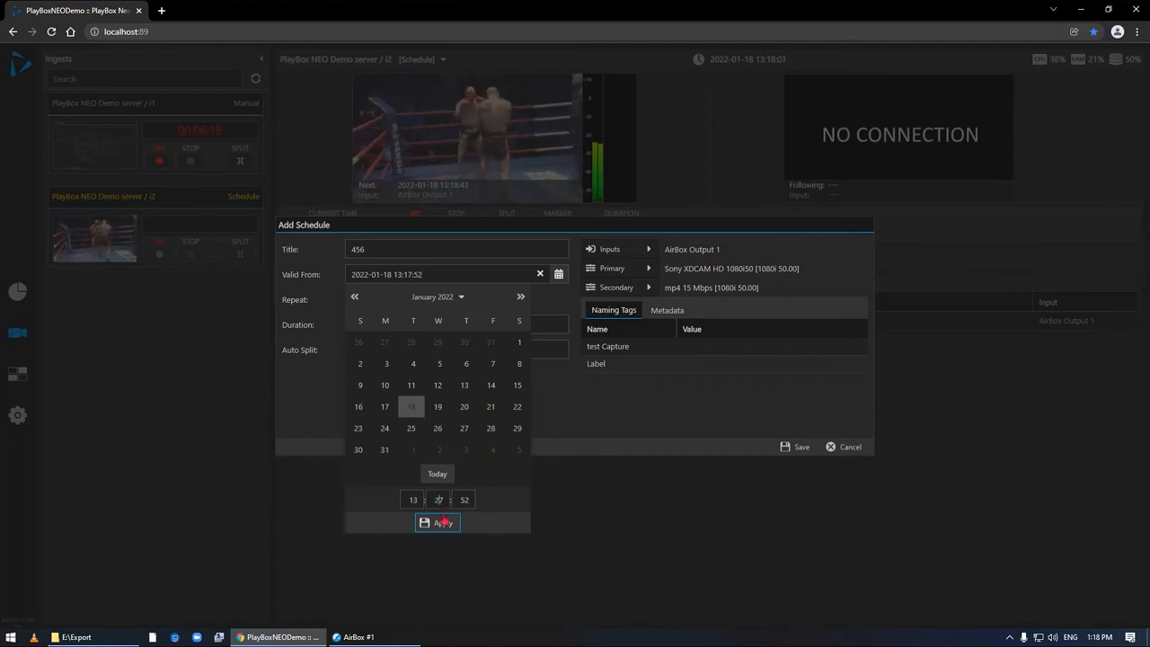
left_click(444, 523)
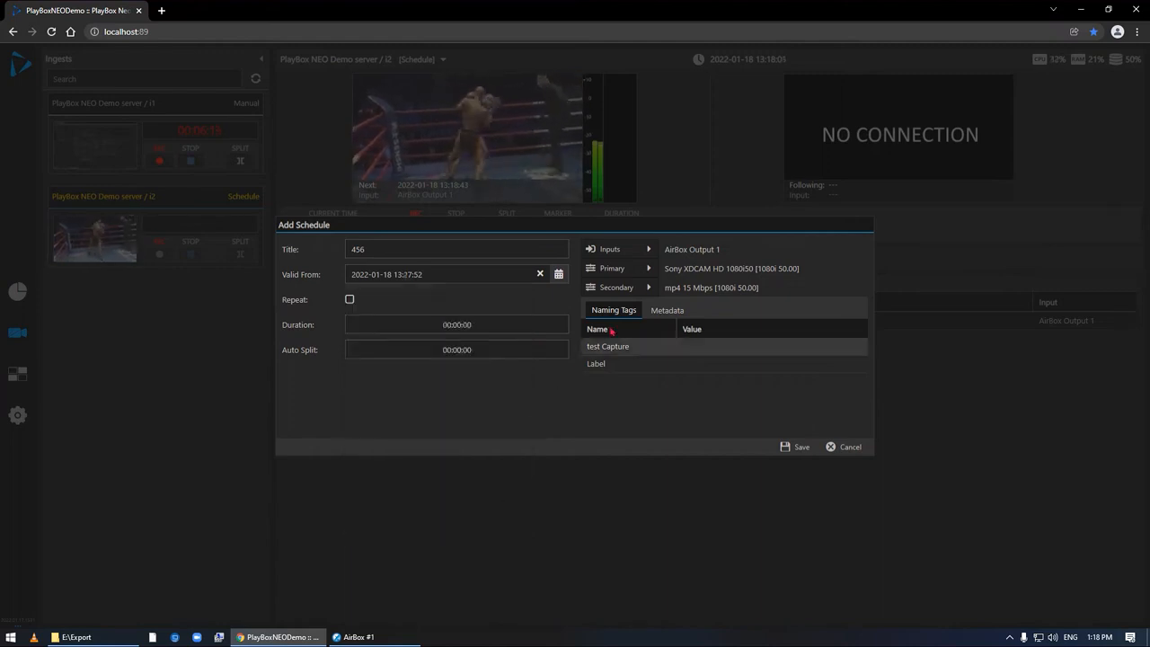
- Set schedule "456" to the input Screen Source 1 with a duration of 00:05:00 and save it
left_click(650, 253)
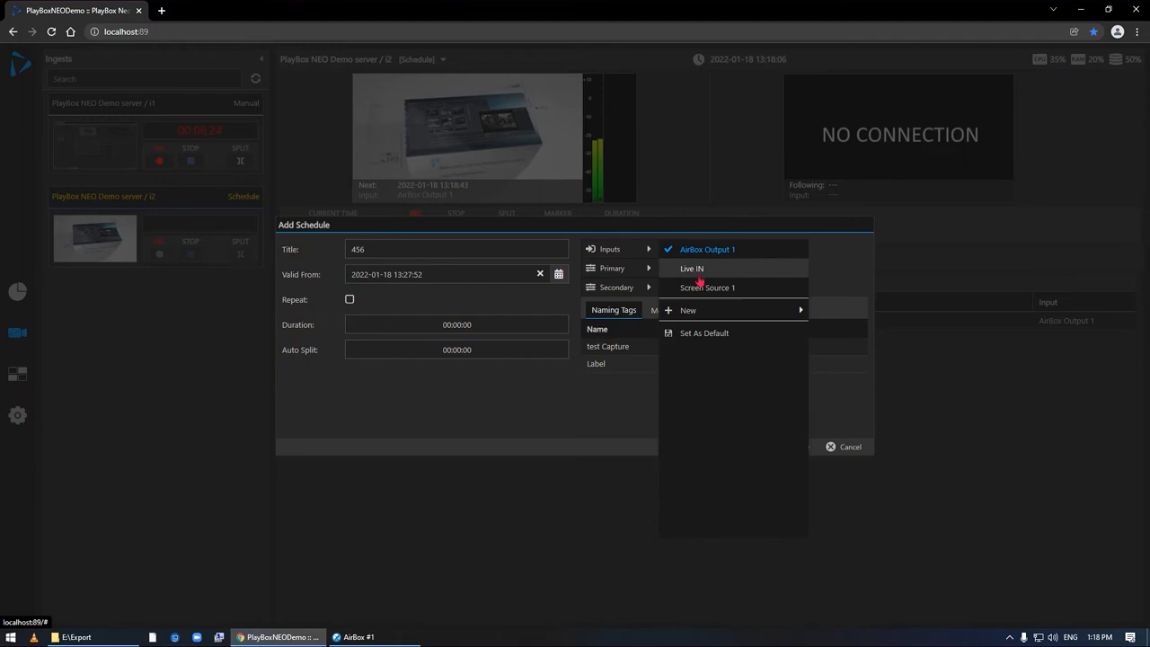
left_click(704, 289)
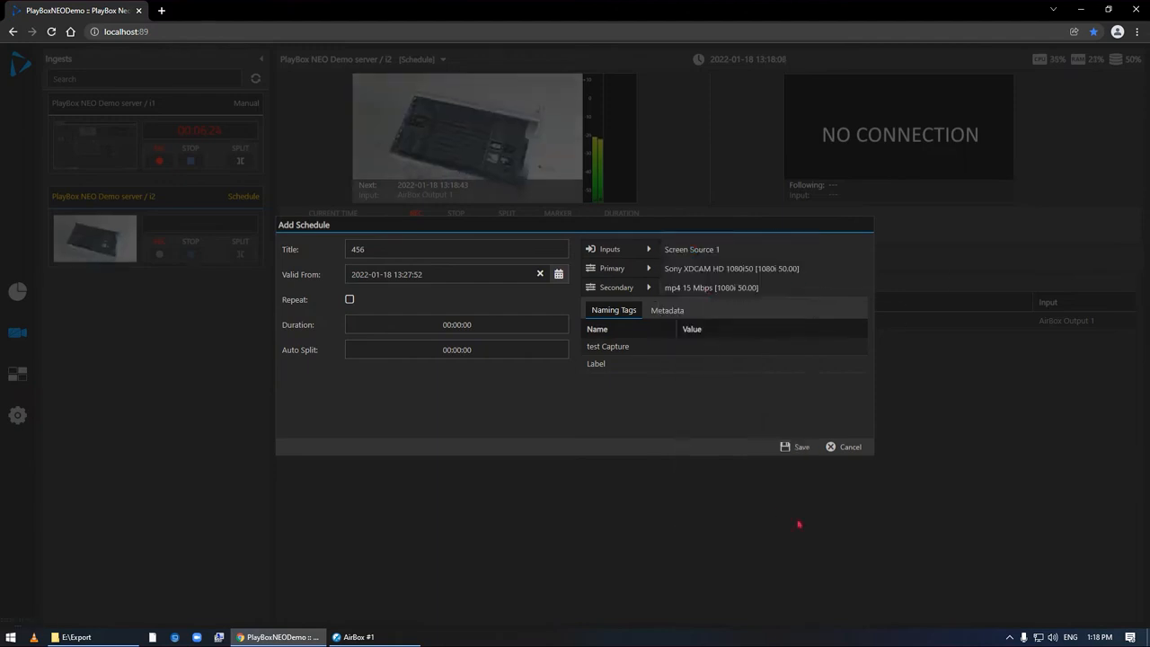
left_click(798, 448)
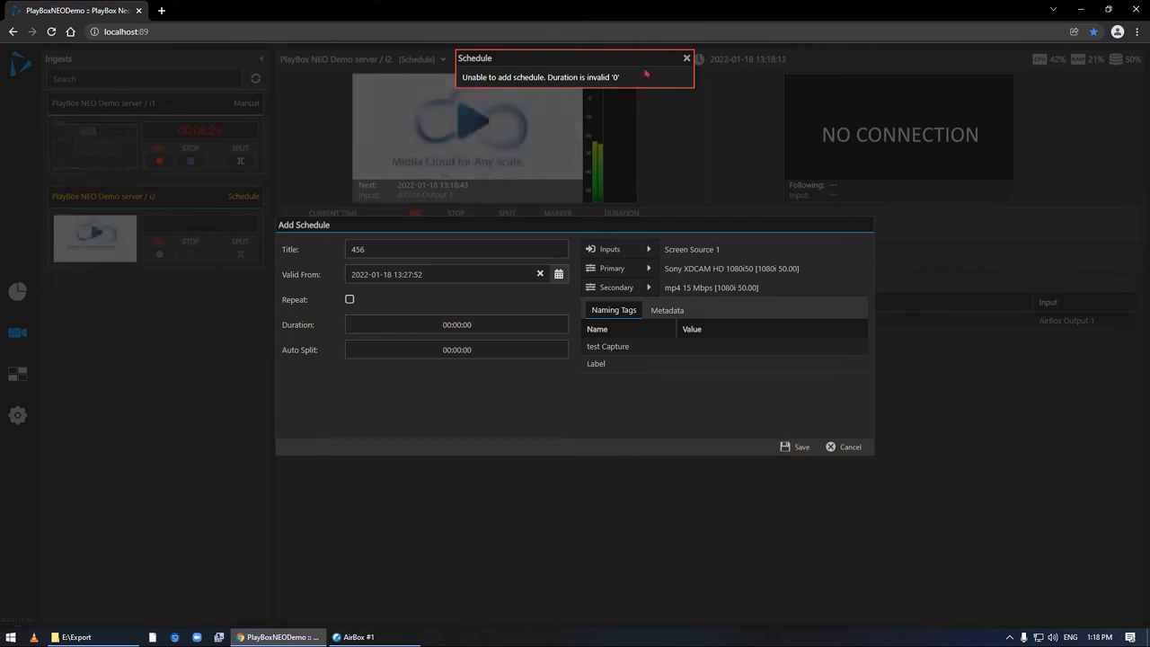
left_click(686, 57)
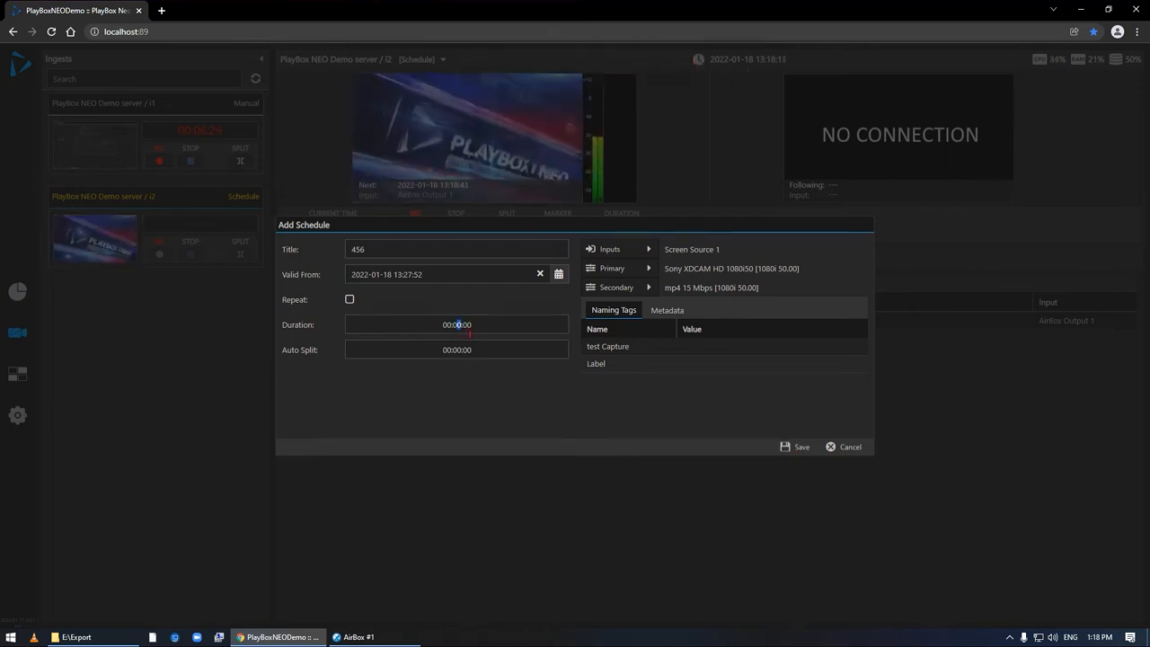
left_click(800, 449)
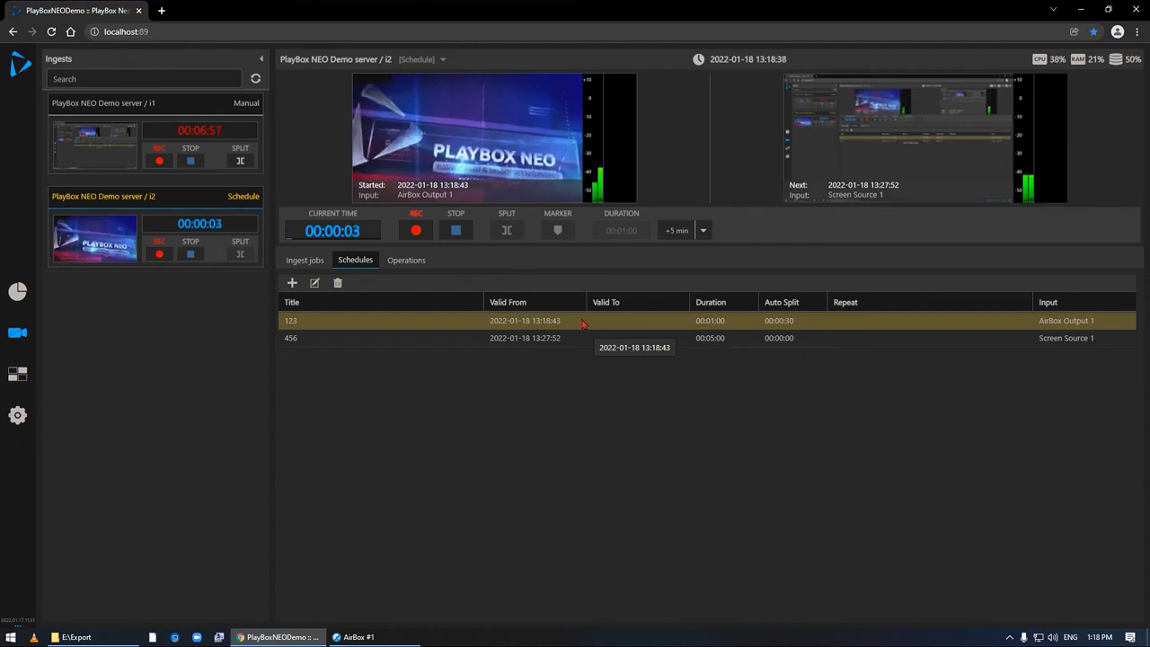
- Bring up the E:\Export folder window and place it below the i2 schedule list
left_click(75, 637)
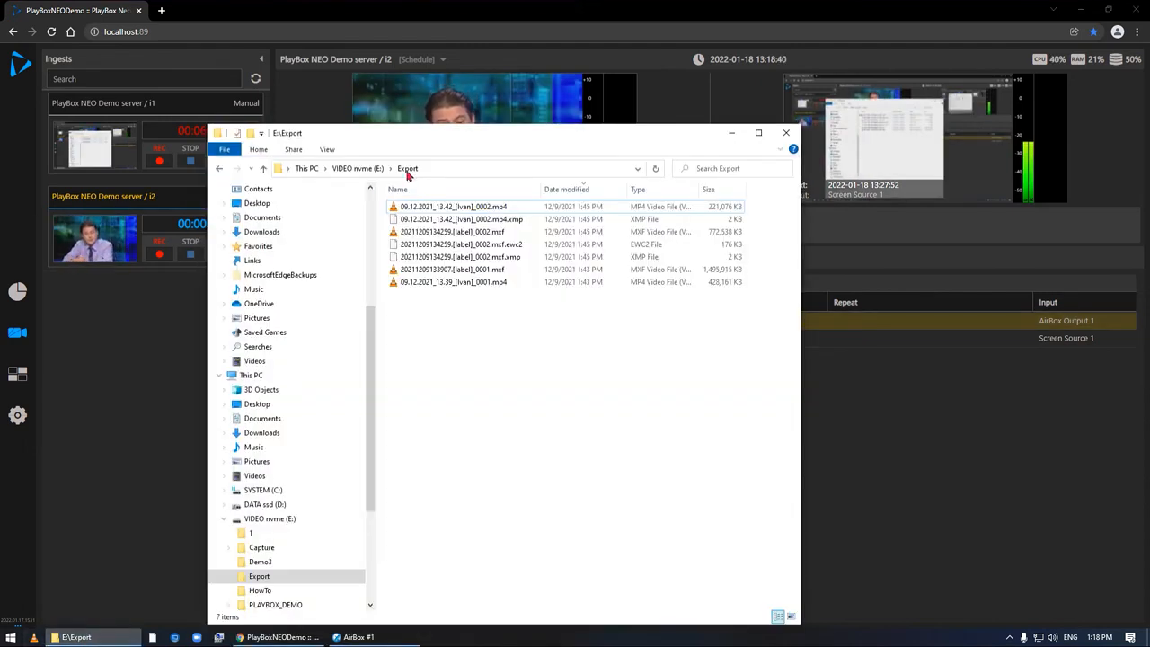
left_click_drag(422, 144, 499, 380)
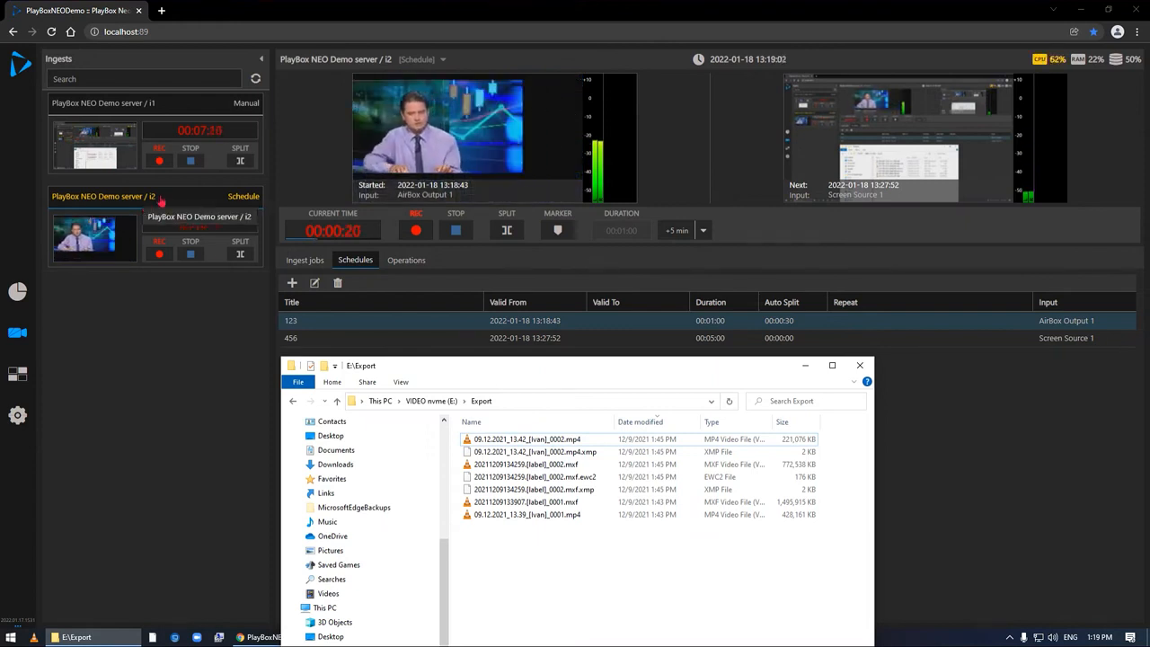
- Extend the running recording on i2 by 5 minutes and check the other extension lengths offered
left_click(682, 232)
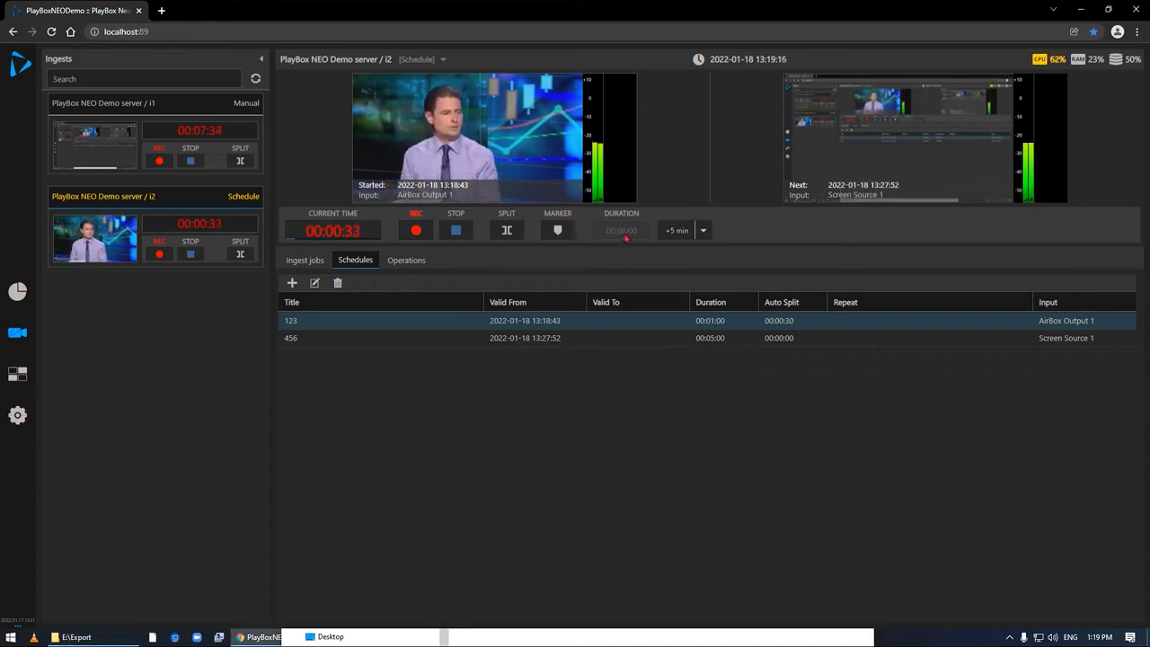
left_click(704, 231)
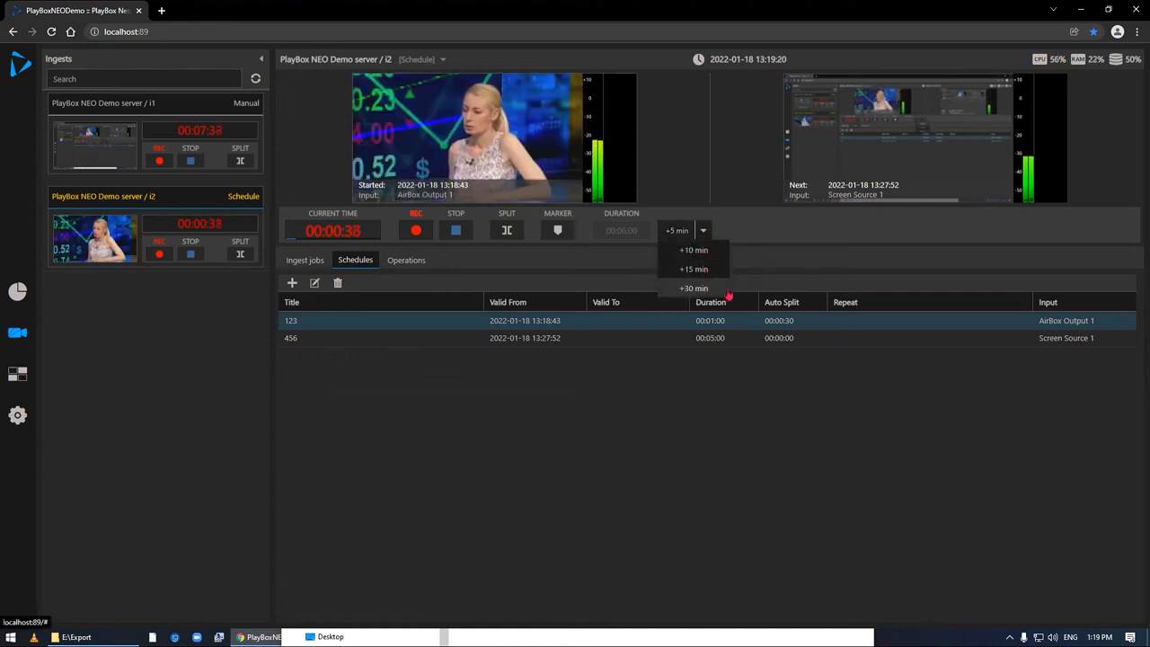
left_click(749, 232)
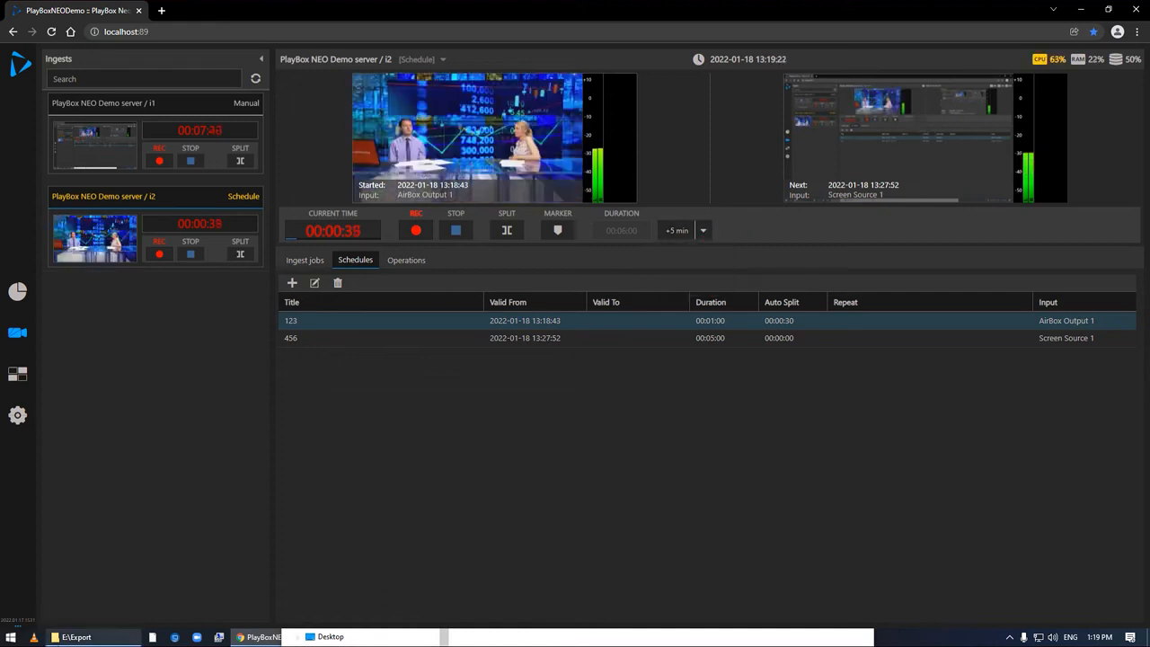
- Check the exported recording files in the i2 subfolder of E:\Export and return to the Export folder
left_click(76, 637)
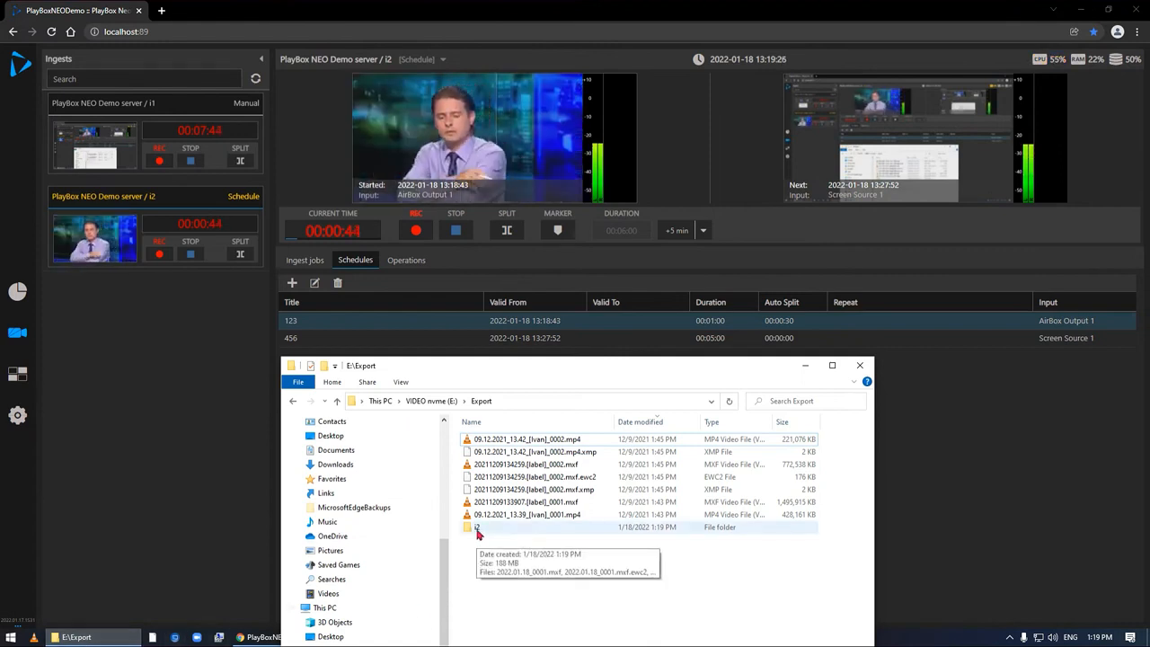
double_click(476, 529)
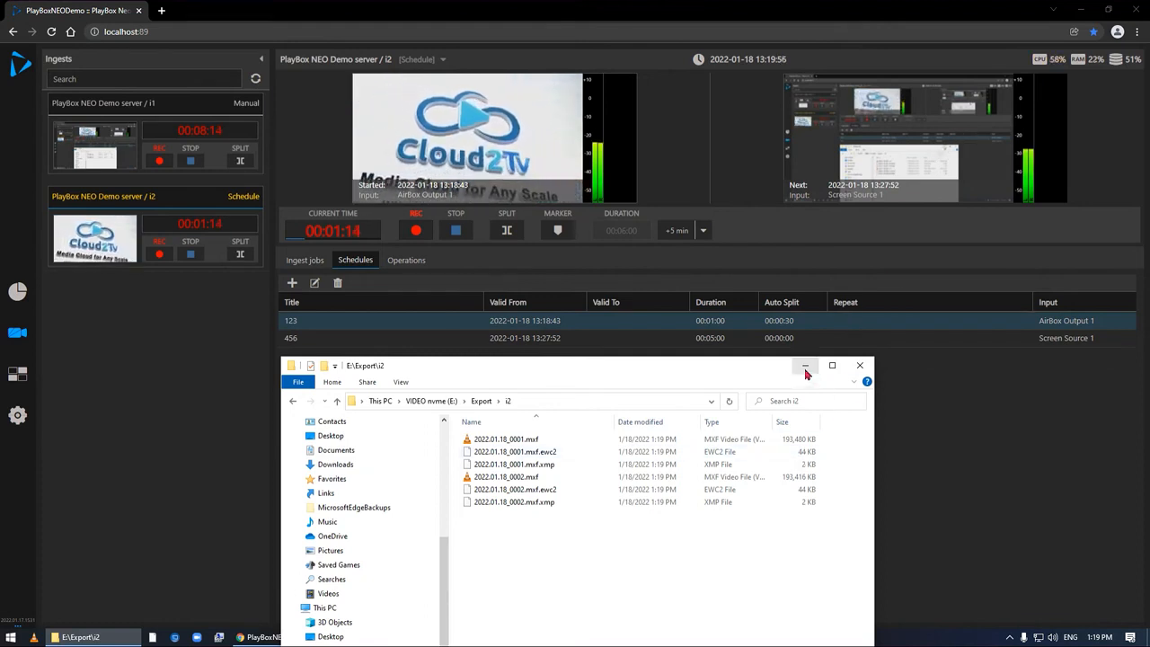
left_click(482, 400)
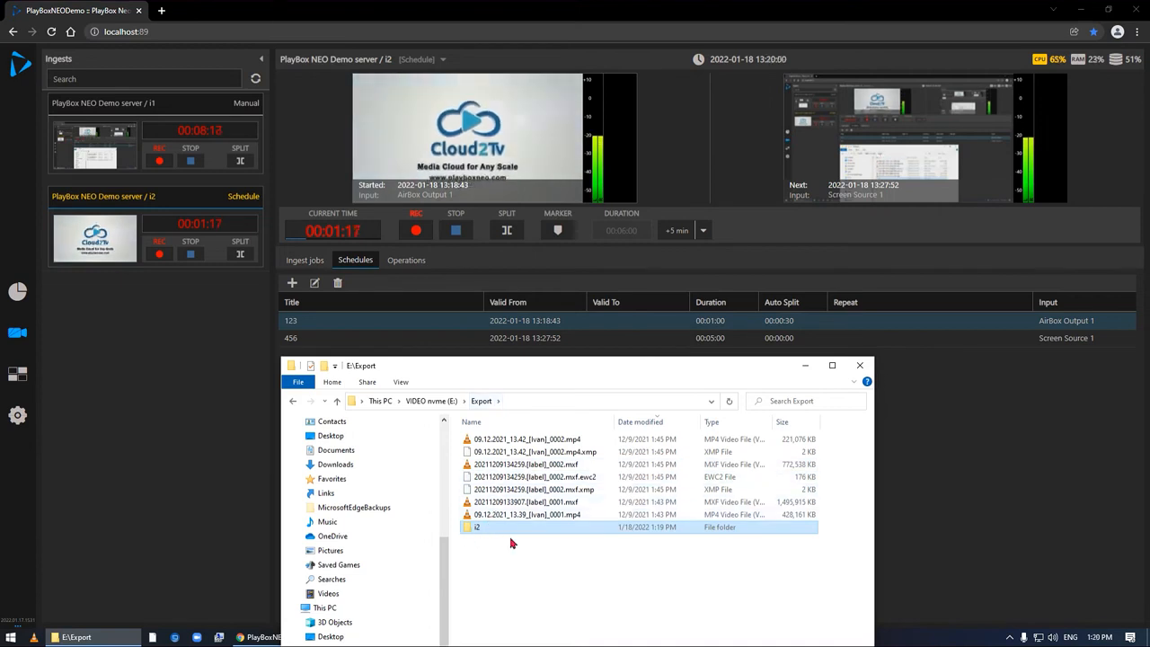
mouse_move(514, 533)
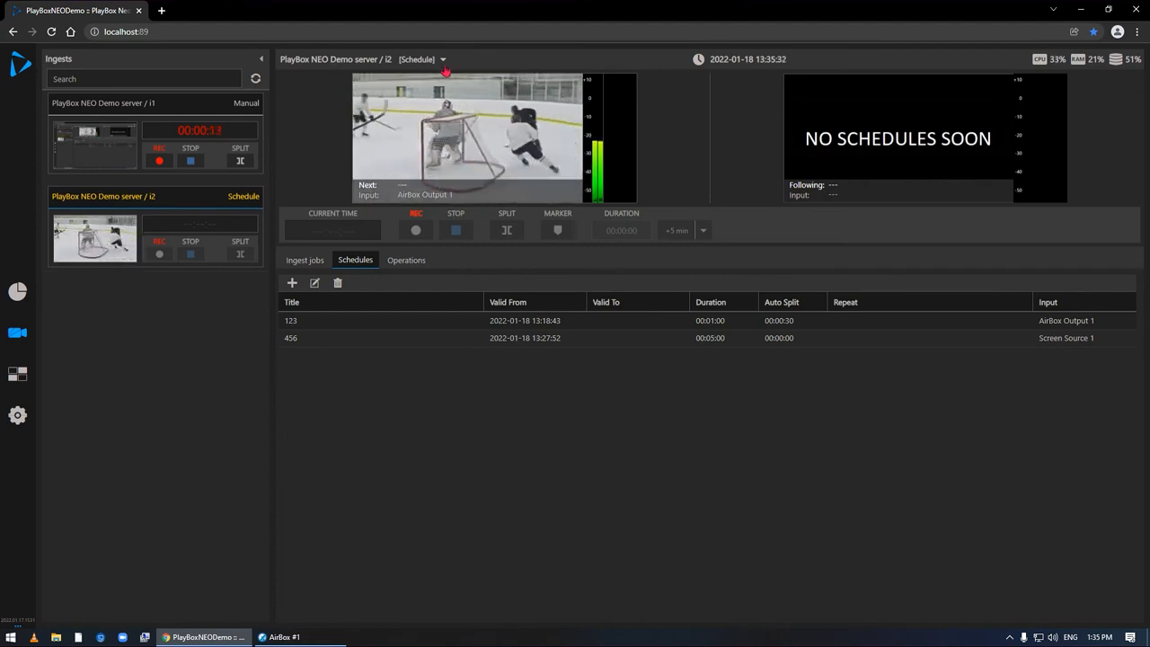
- Change the ingest mode of i2 from Schedule to Compliance and confirm the change
left_click(435, 115)
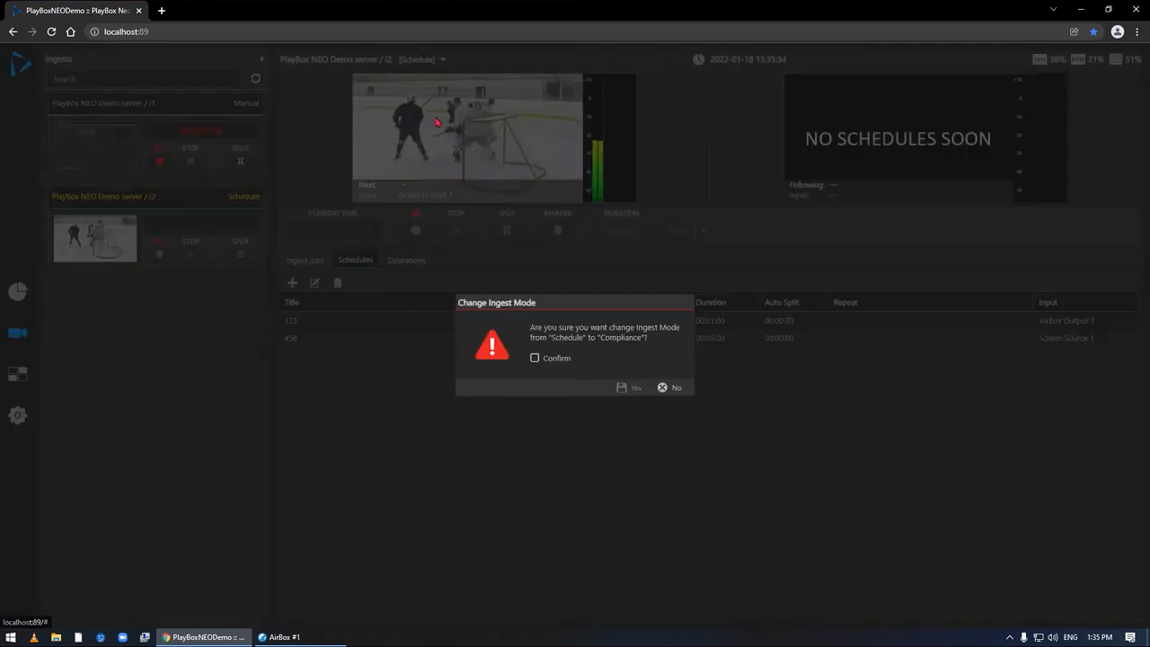
left_click(555, 359)
left_click(624, 387)
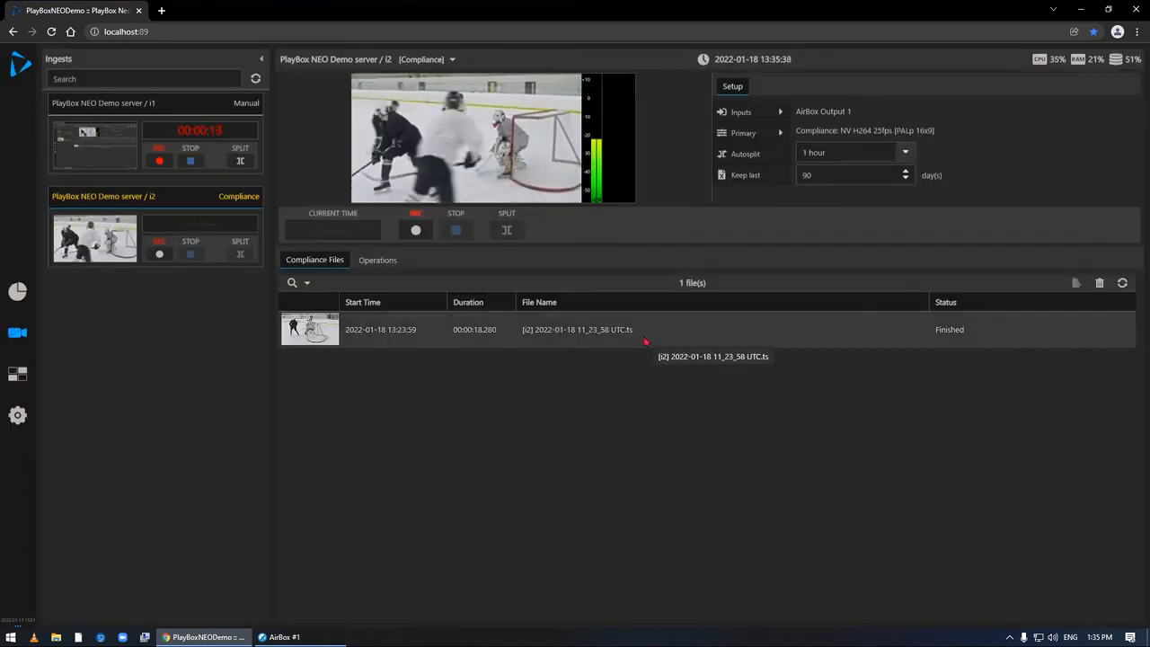
- Inspect the multiplexor settings of the ingest preset "Compliance: NV H264 25fps" and close it without saving
left_click(17, 414)
mouse_move(73, 468)
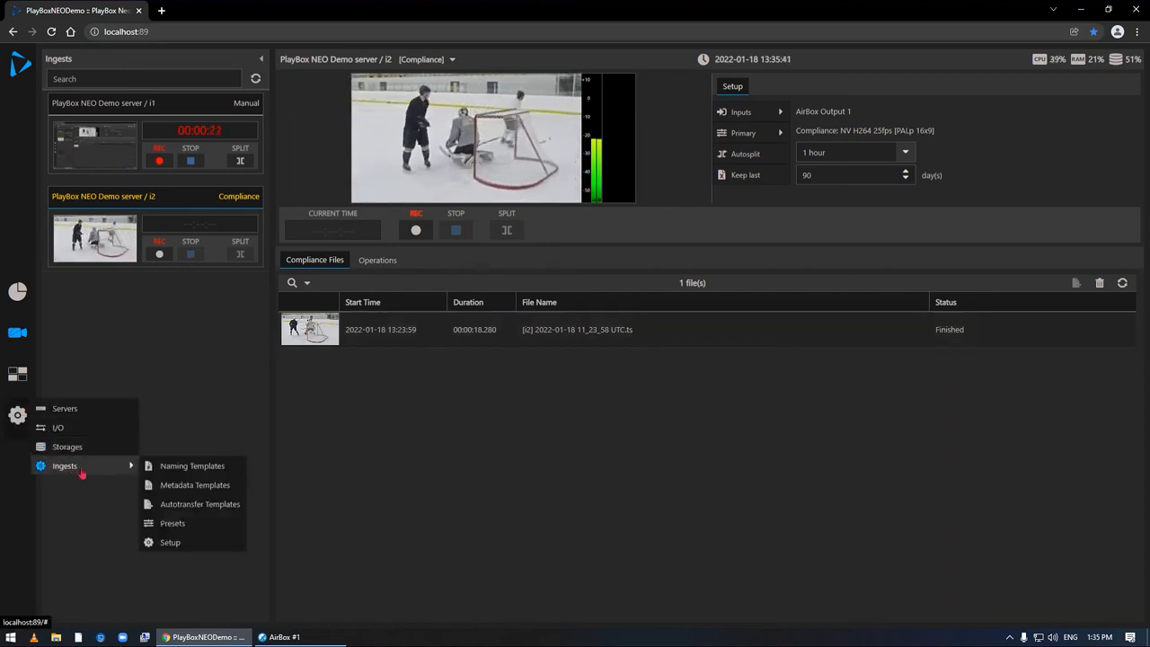
left_click(176, 529)
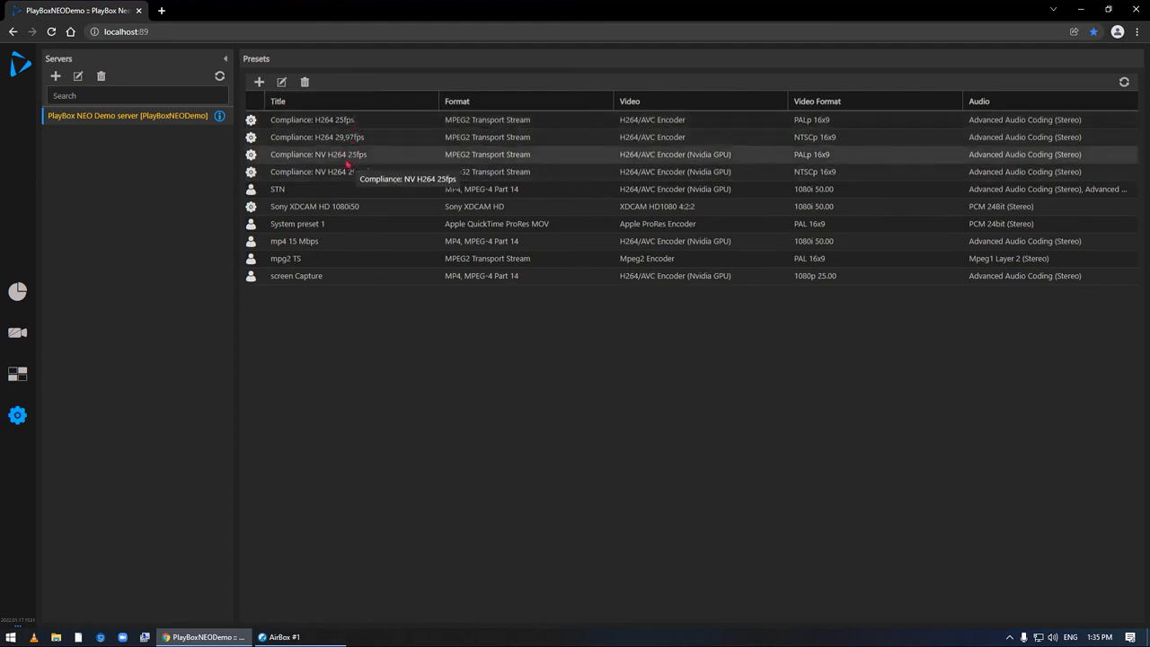
left_click(493, 160)
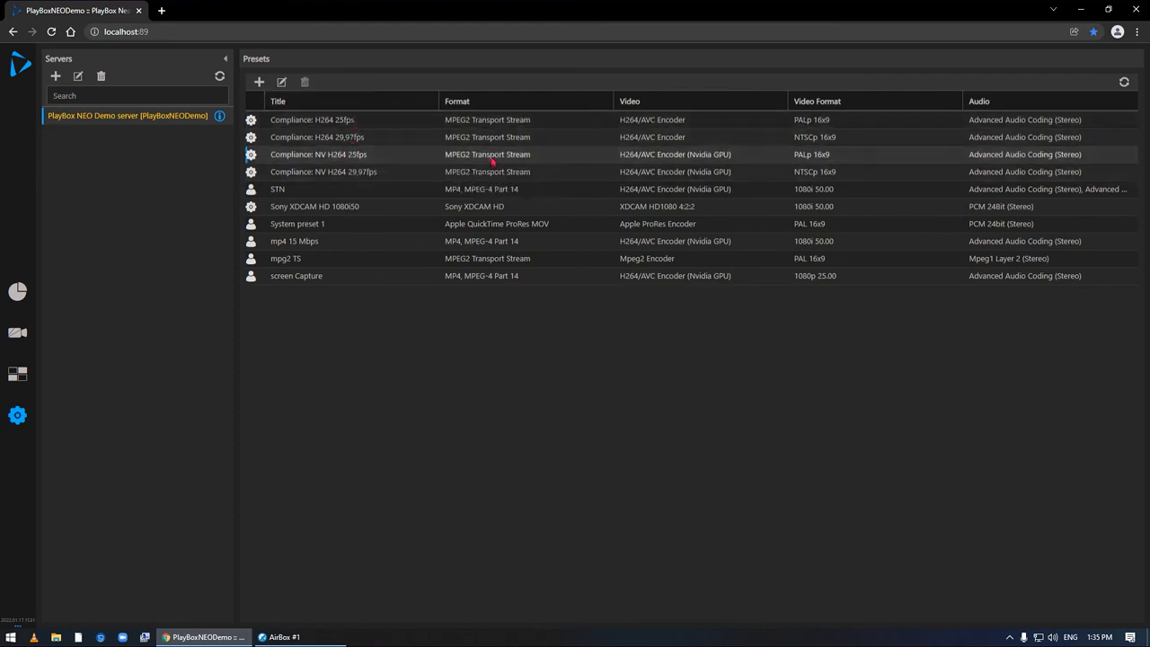
left_click(282, 83)
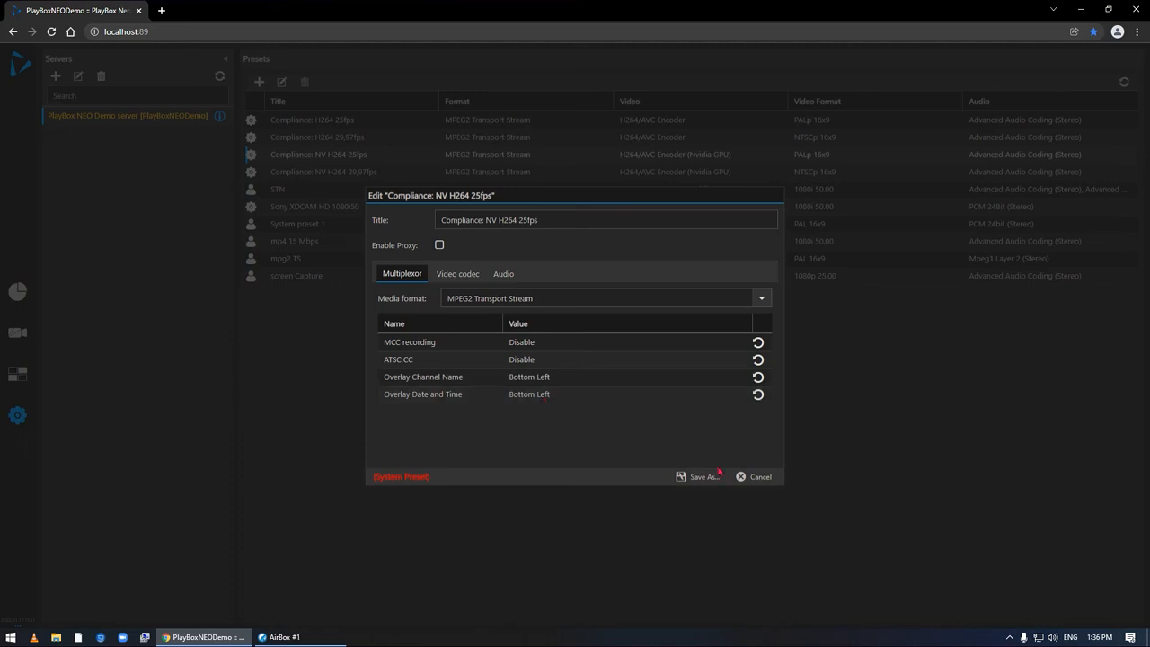
left_click(752, 479)
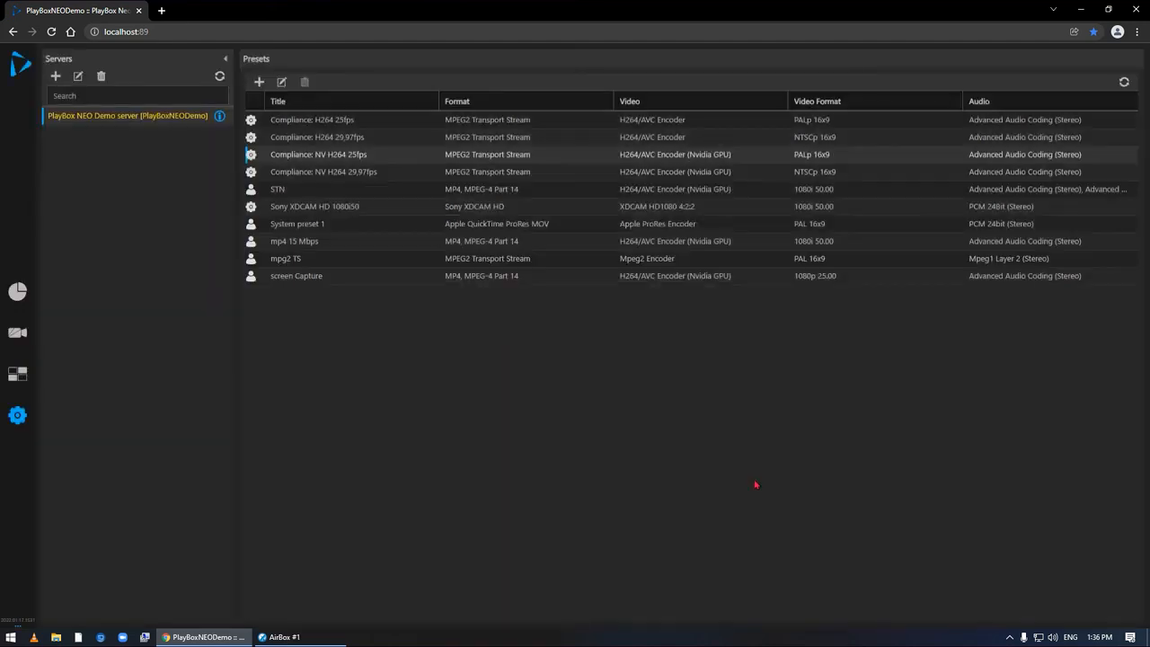
- Inspect the multiplexor settings of the user preset "mp4 15 Mbps" and close it without saving
left_click(337, 241)
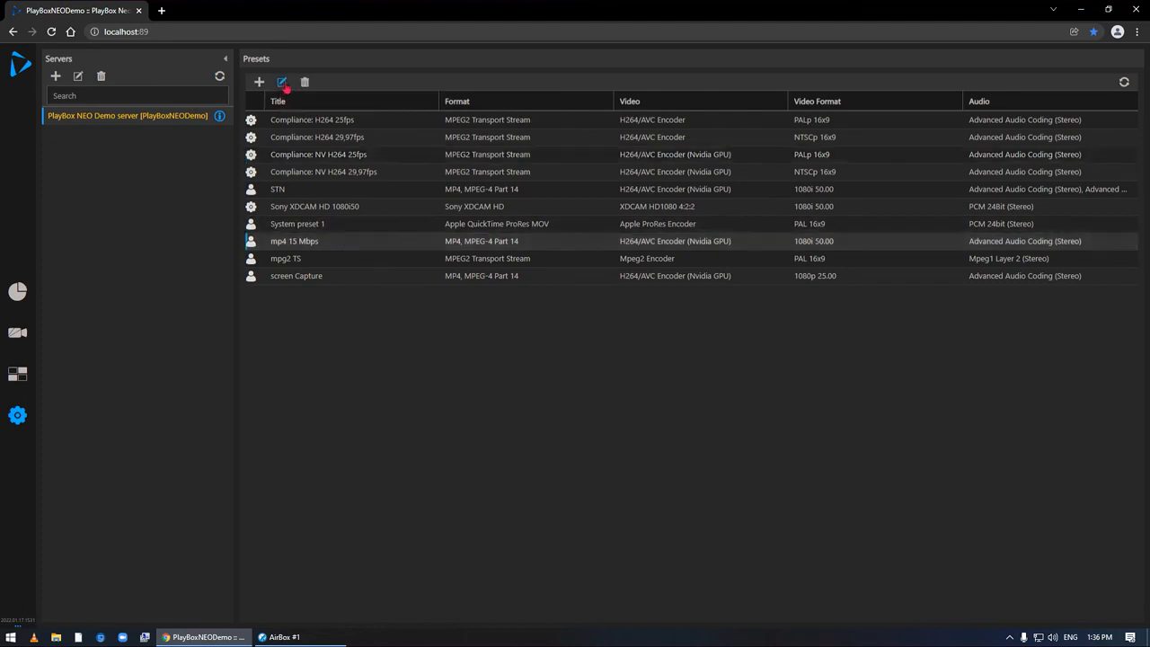
left_click(282, 82)
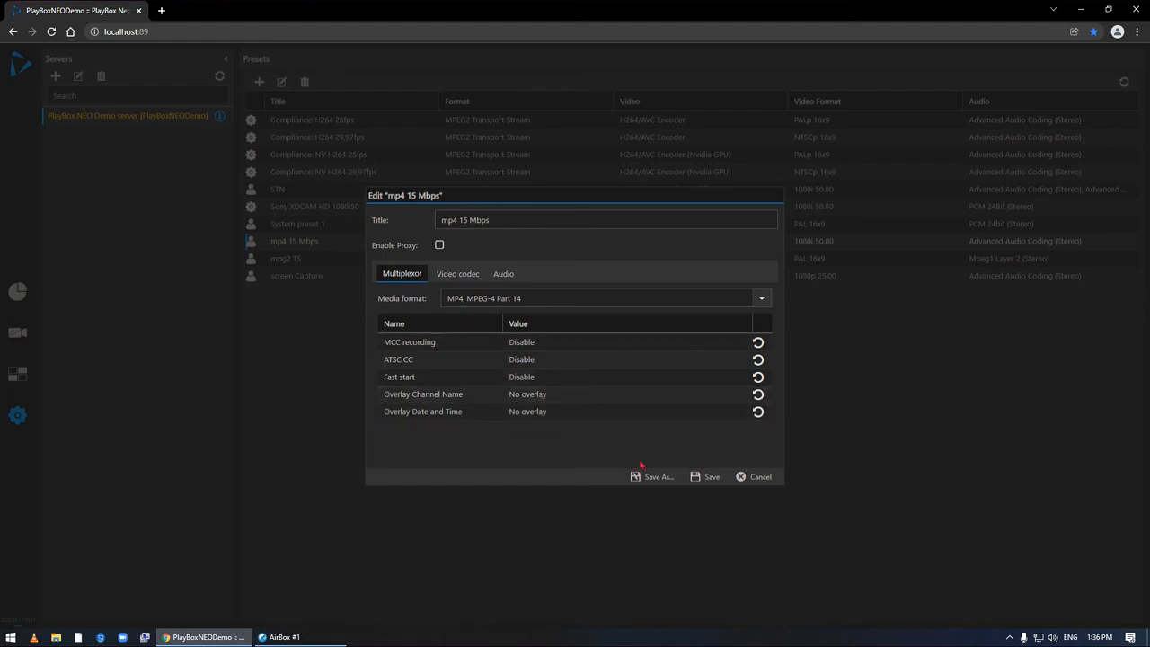
left_click(755, 477)
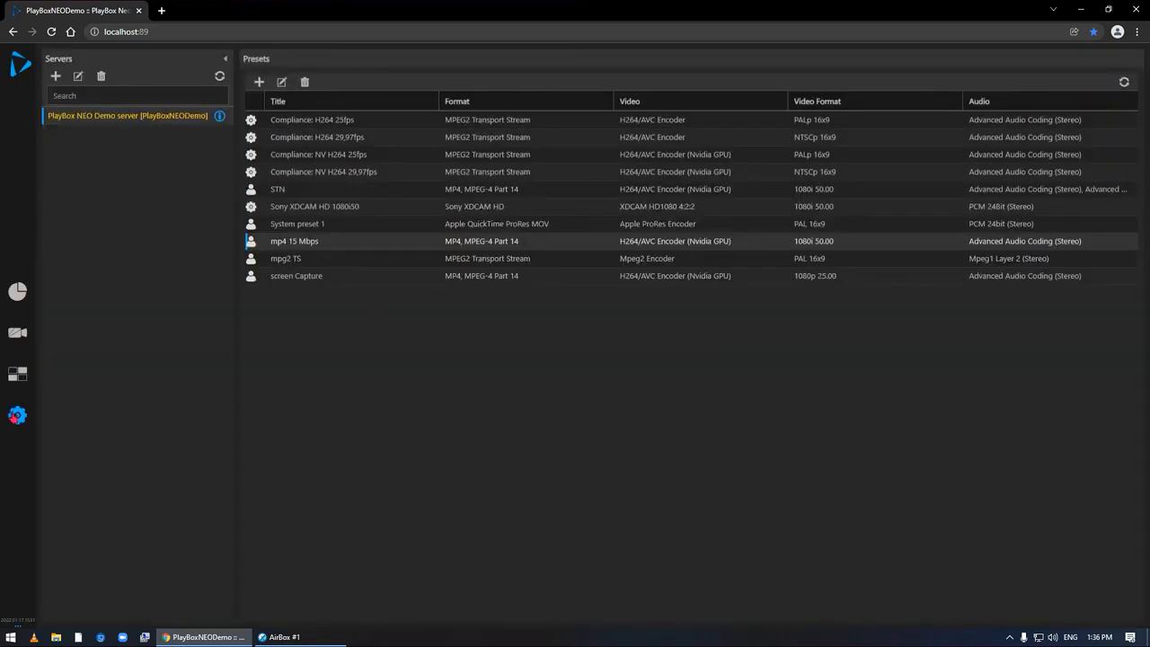
- Return to the ingests view and start a compliance recording on i2
left_click(18, 334)
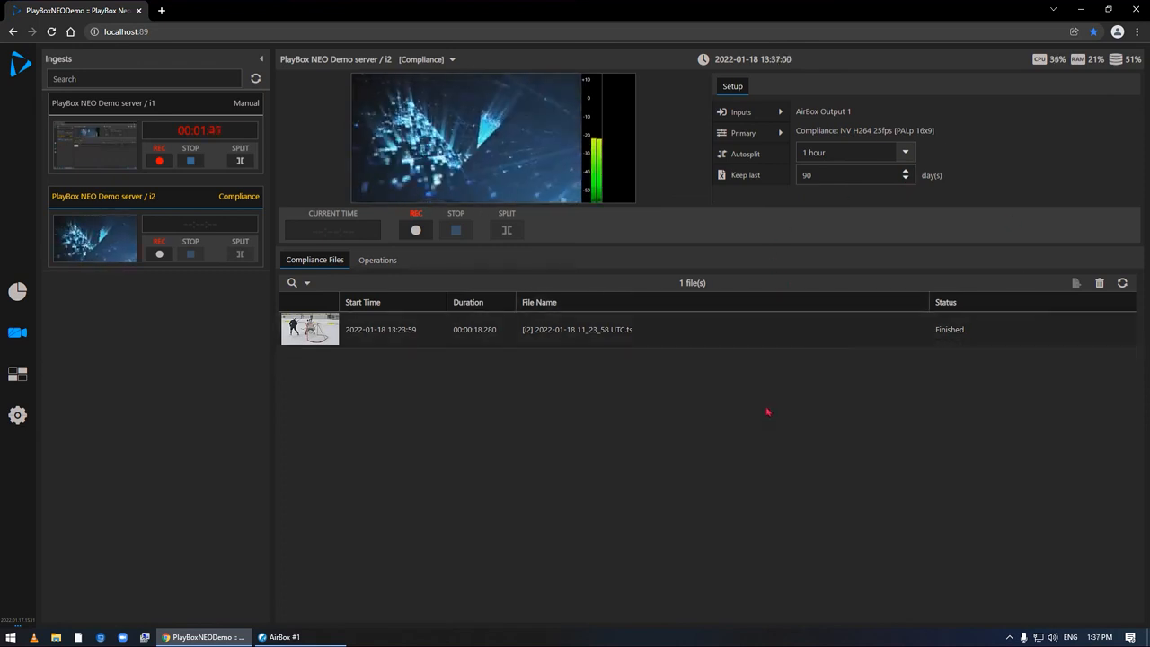
left_click(417, 233)
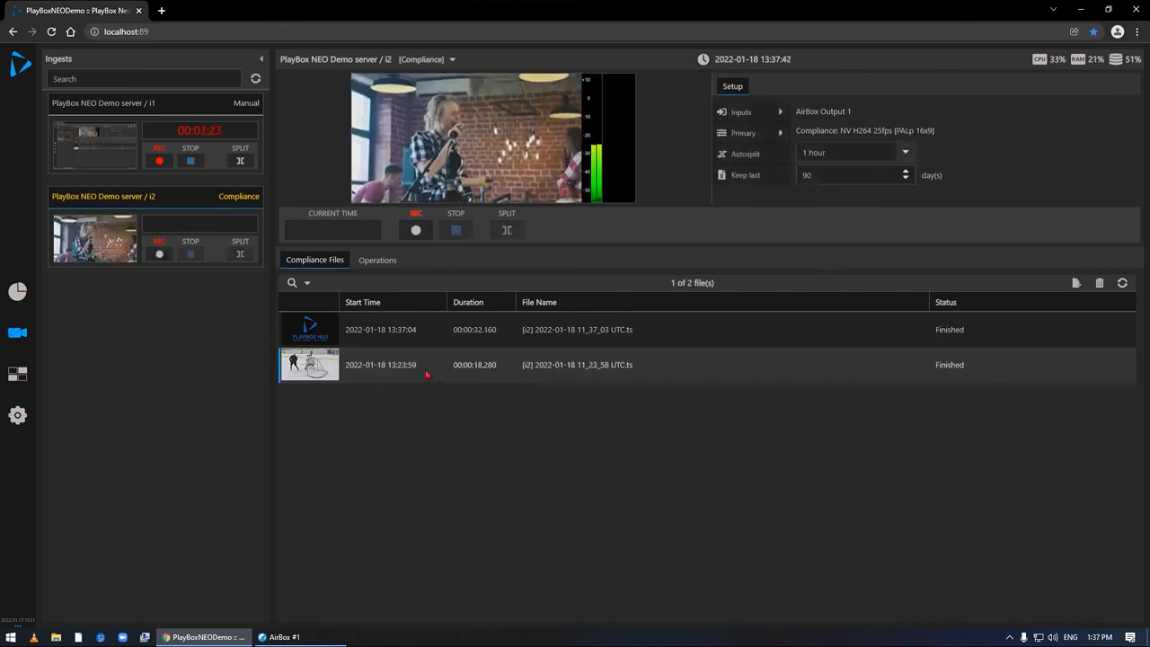
double_click(426, 374)
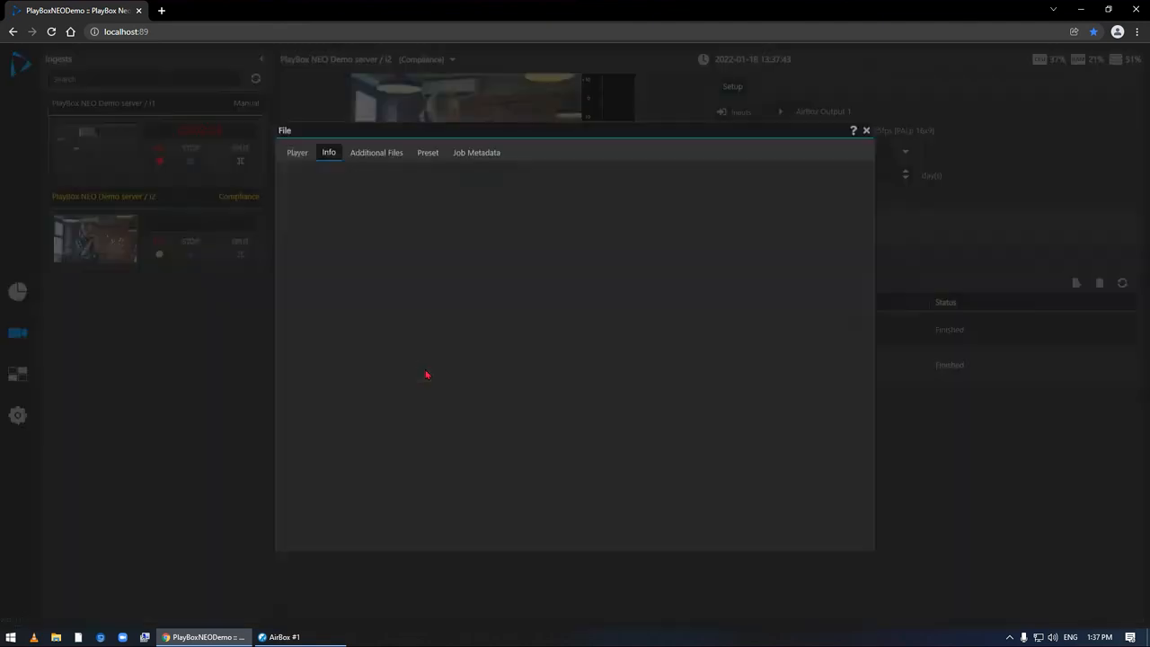
left_click(298, 155)
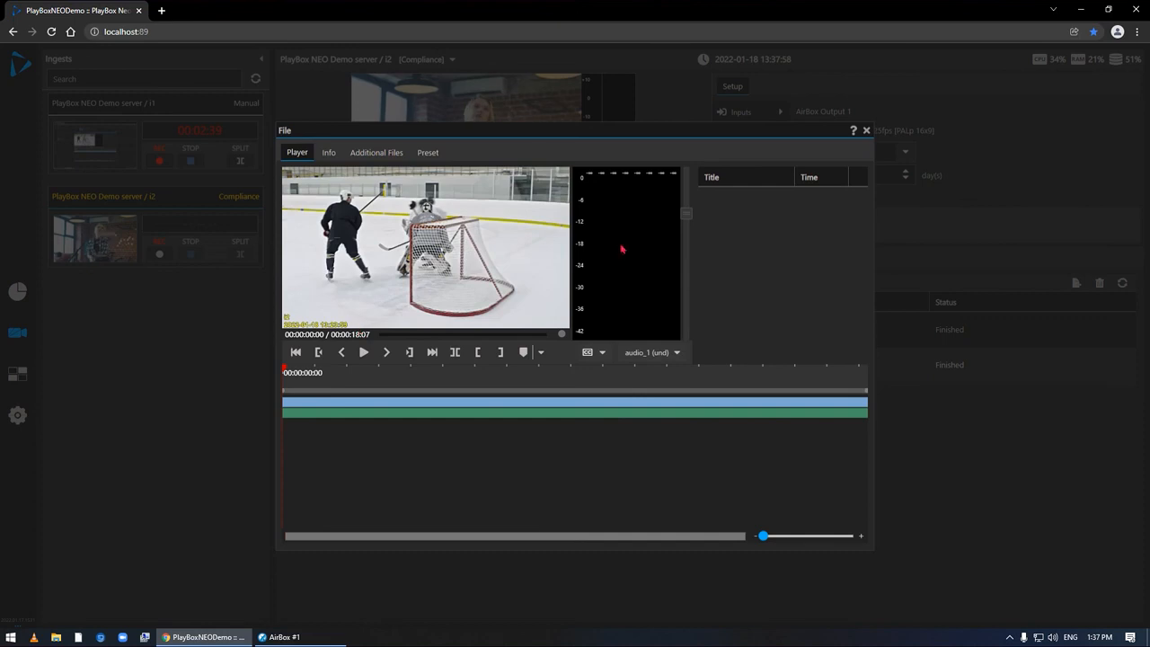
left_click(866, 130)
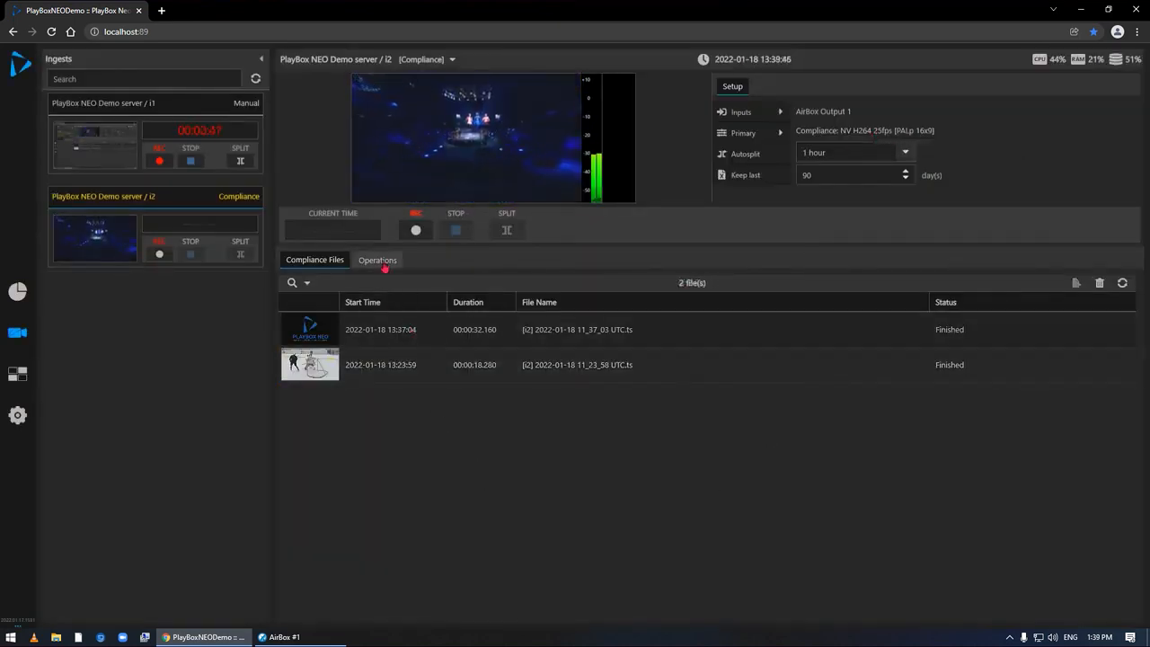
- Examine the i2 transfer operations, checking the file details of 2022.01.18_0001, 2022.01.18_0003 and 2022.01.18_0004 one at a time
left_click(378, 260)
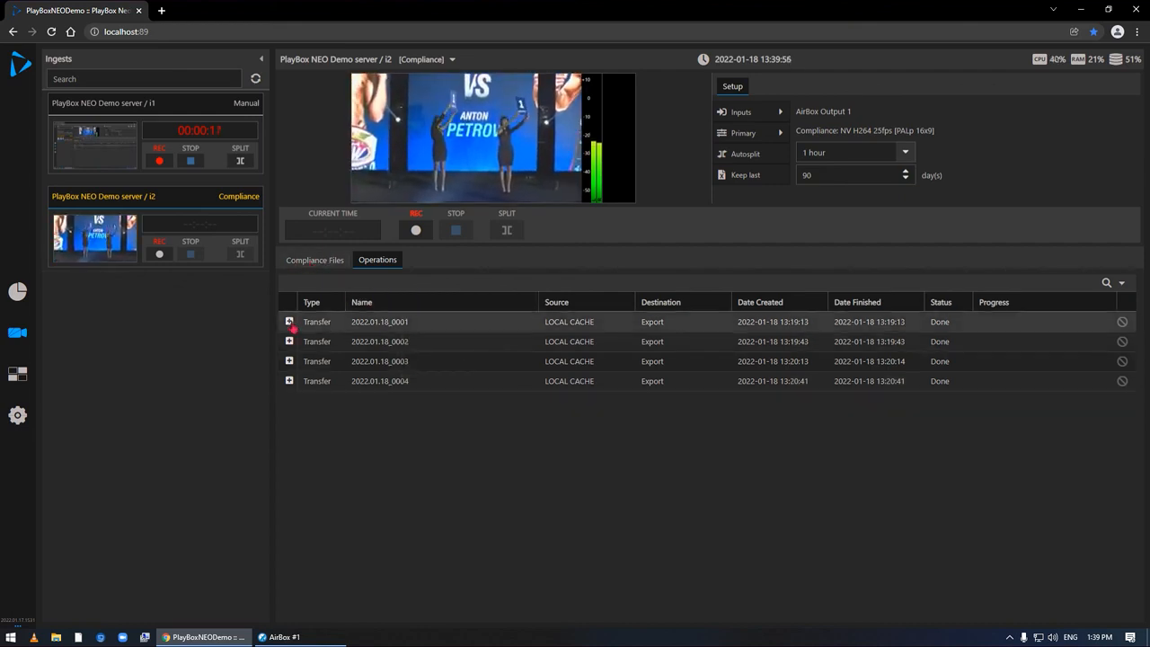
left_click(289, 322)
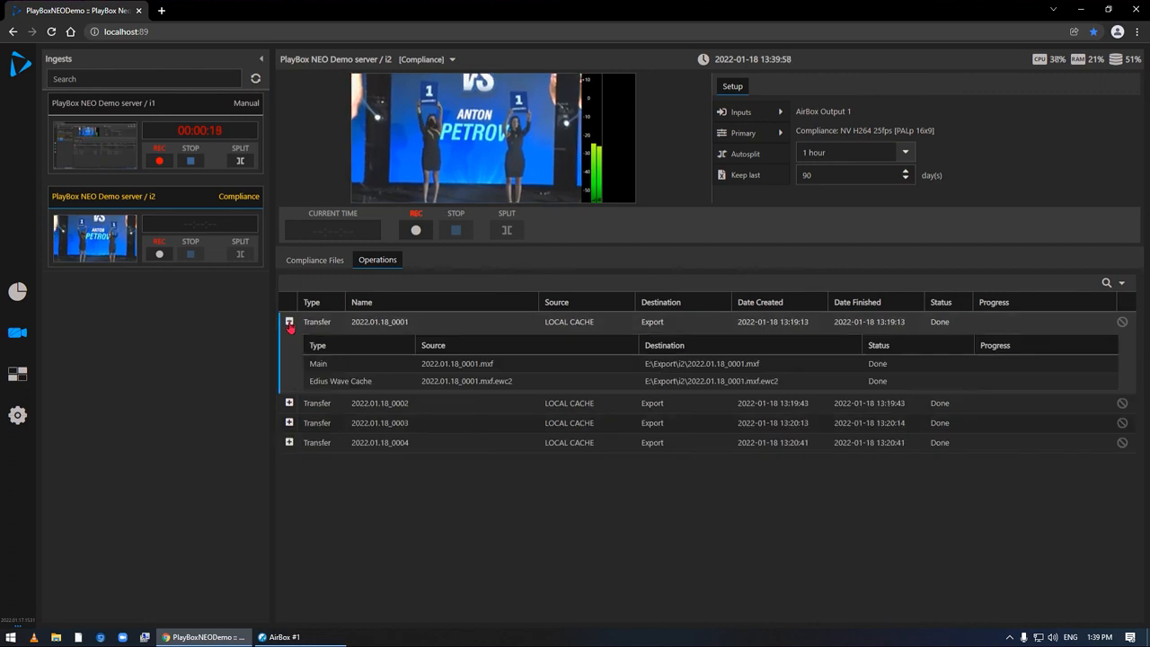
left_click(289, 321)
left_click(289, 361)
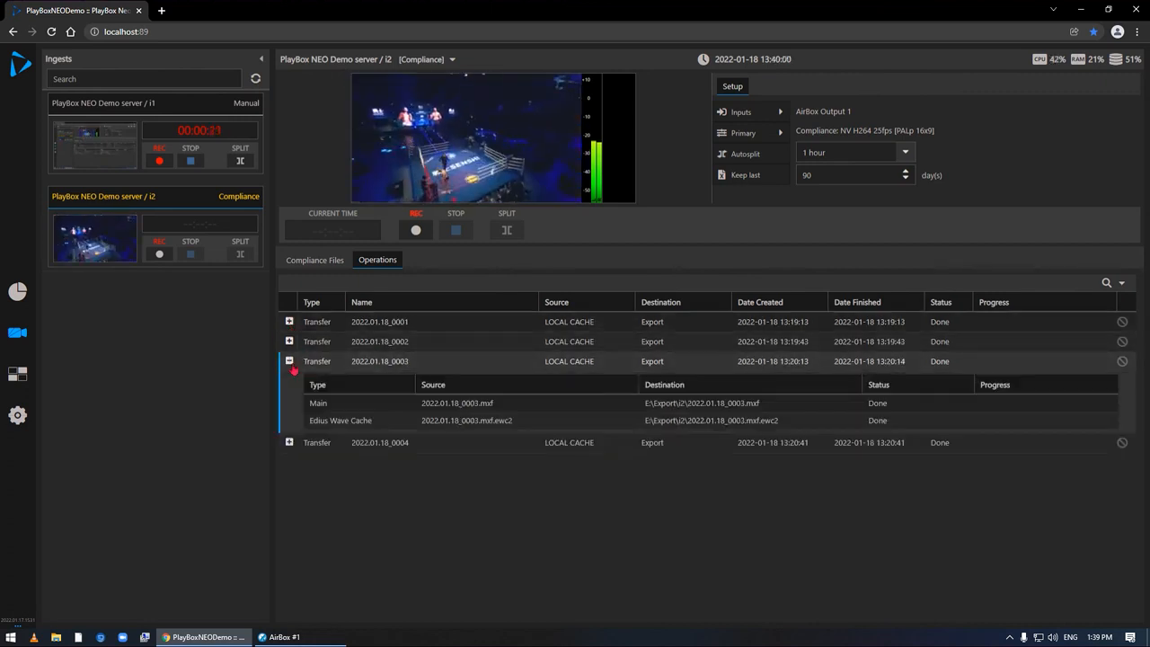
left_click(289, 361)
left_click(290, 380)
left_click(289, 381)
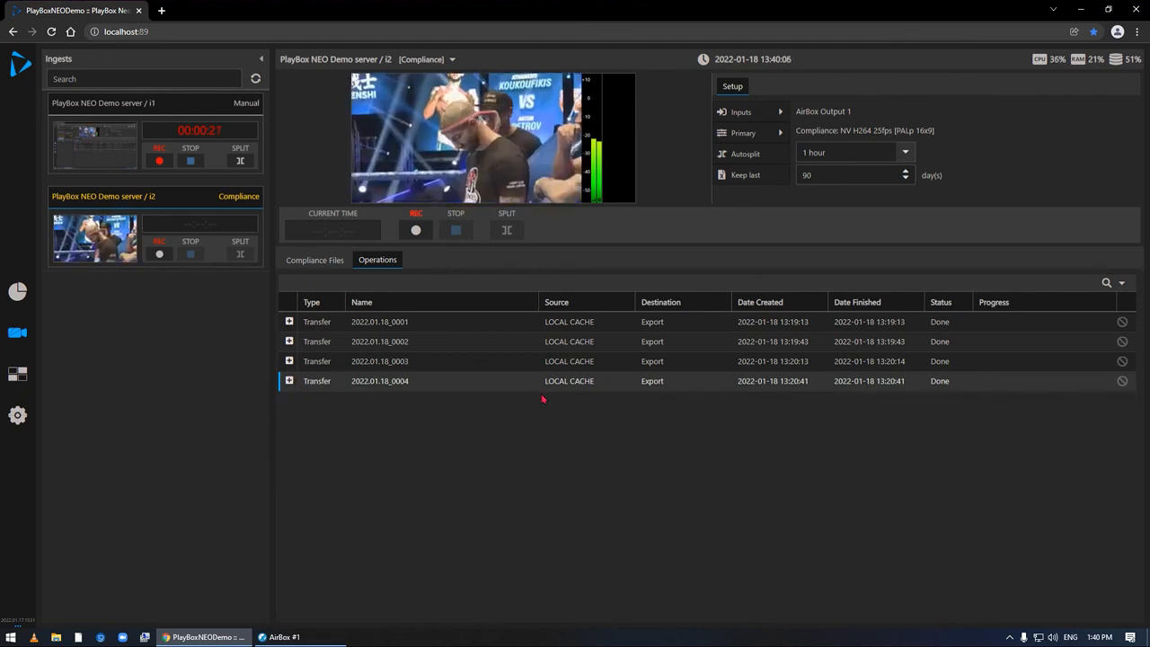
- Expand the file details of all four i2 transfers together, collapse them again and return to the compliance file list
left_click(289, 342)
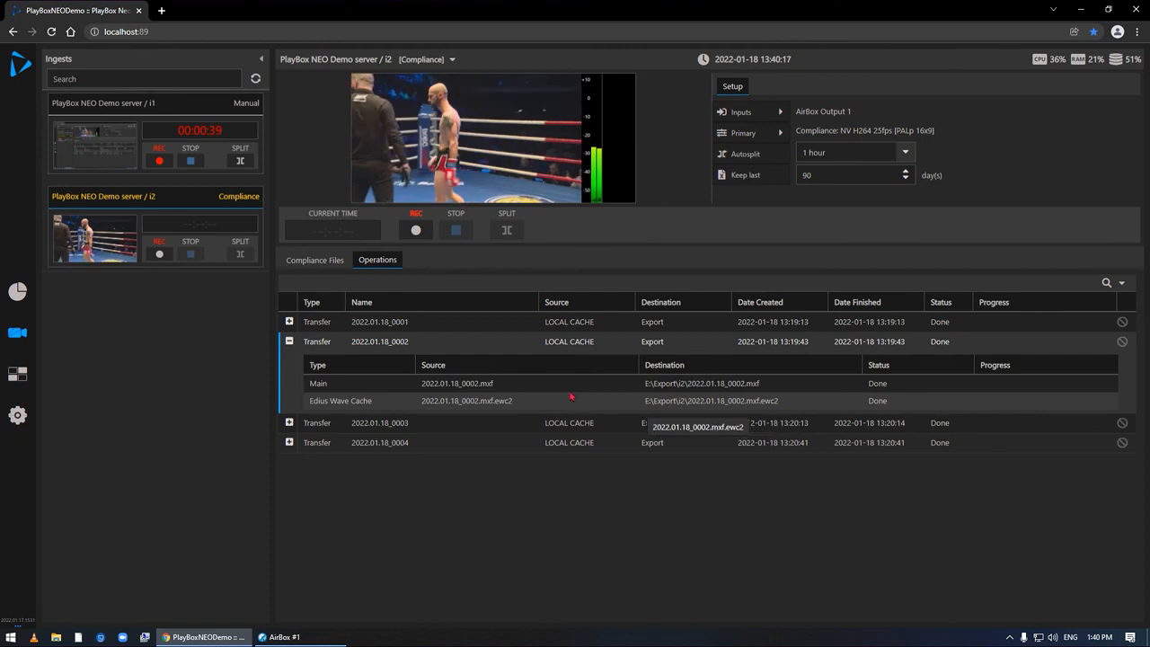
left_click(290, 423)
left_click(289, 504)
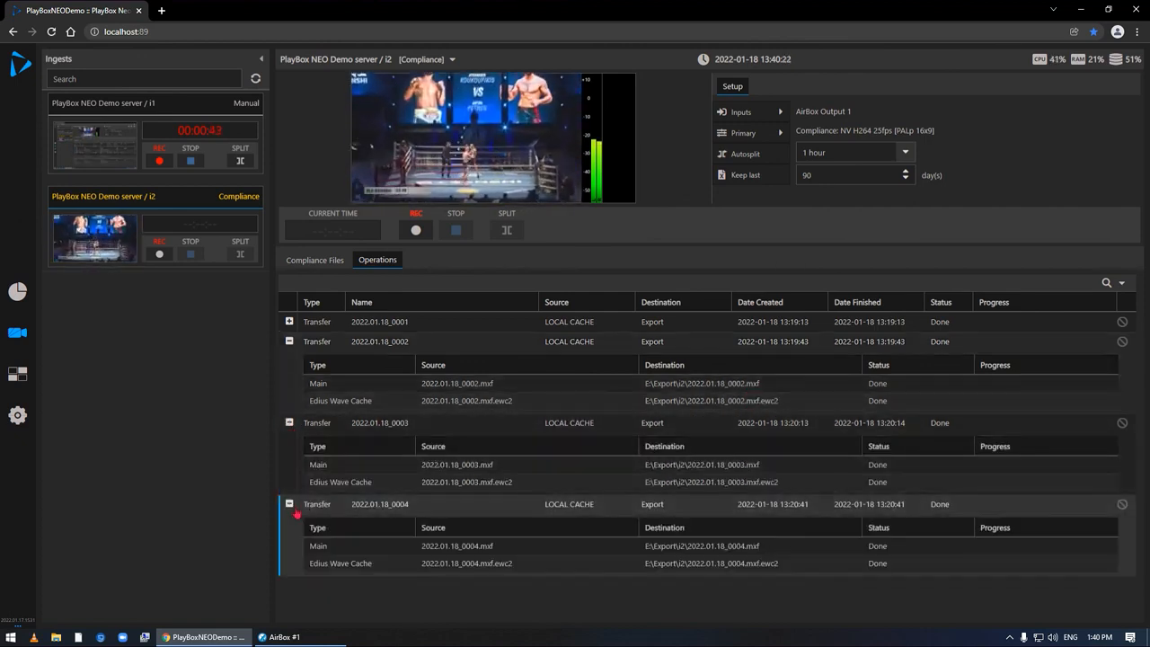
left_click(290, 322)
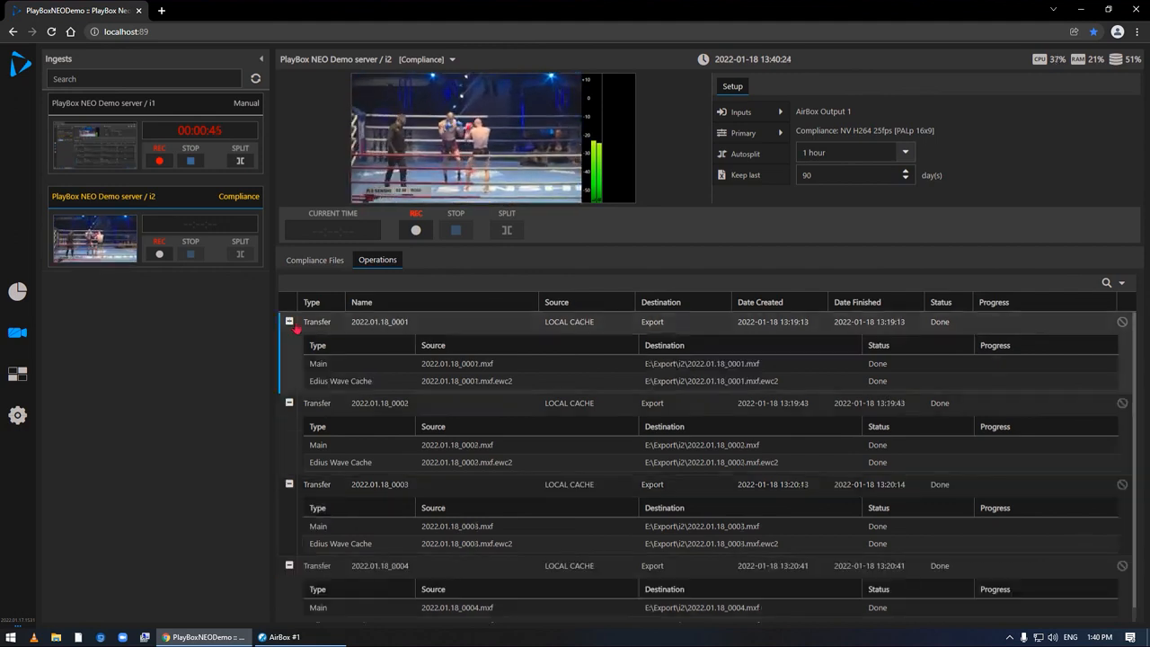
left_click(290, 322)
left_click(289, 341)
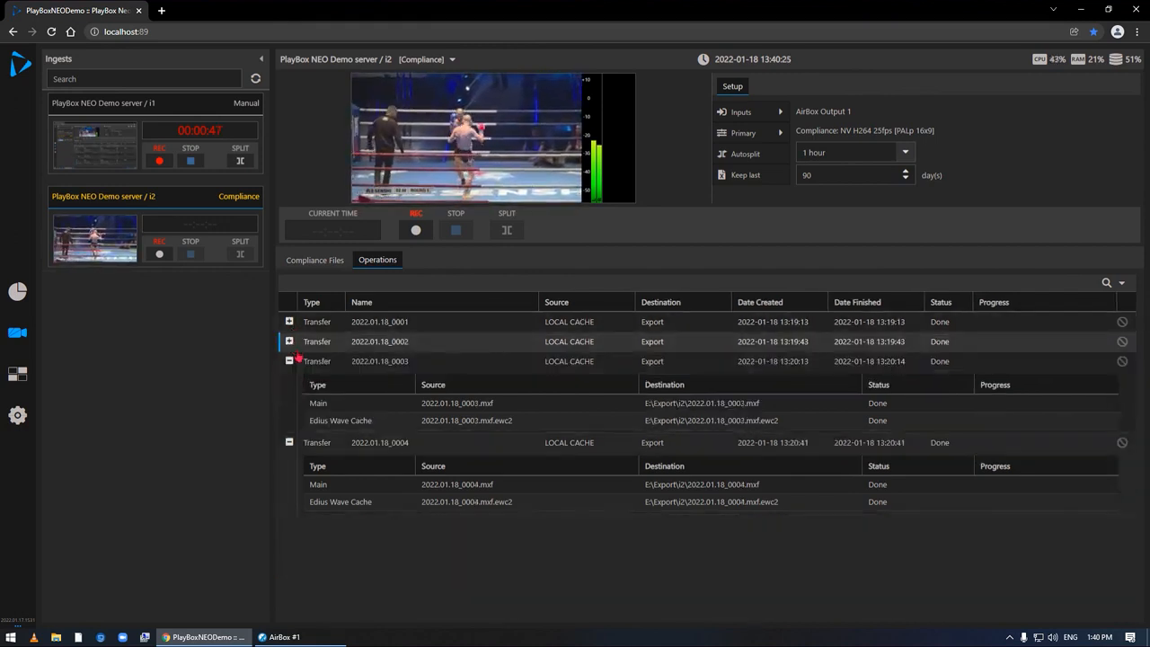
left_click(290, 361)
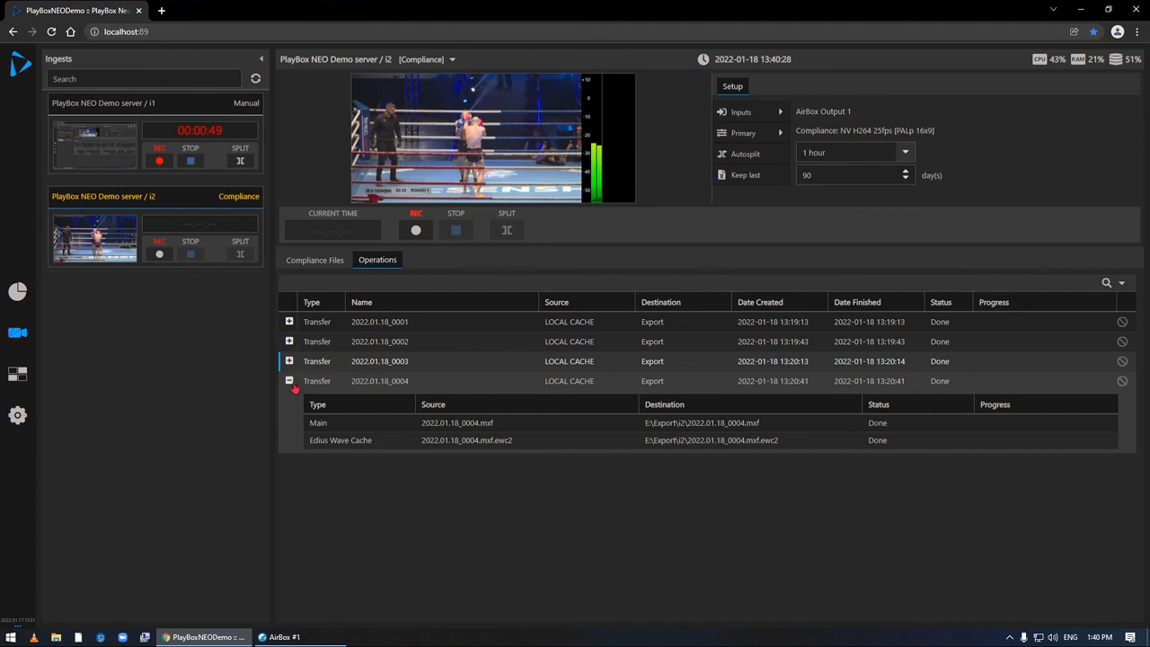
left_click(290, 381)
left_click(317, 262)
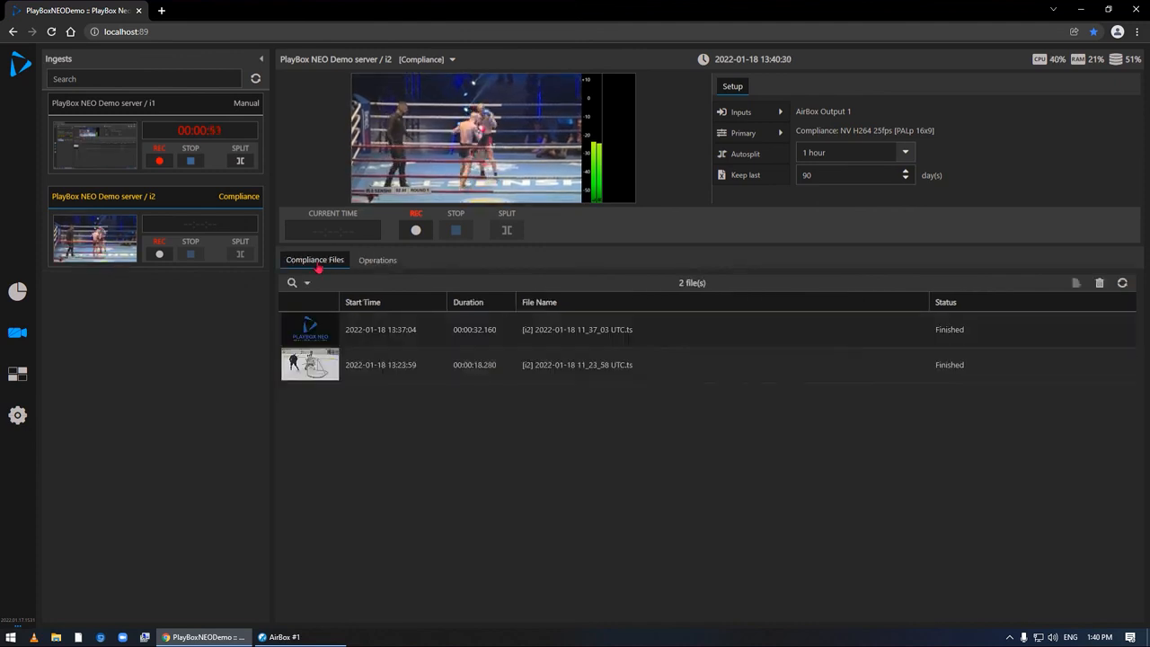